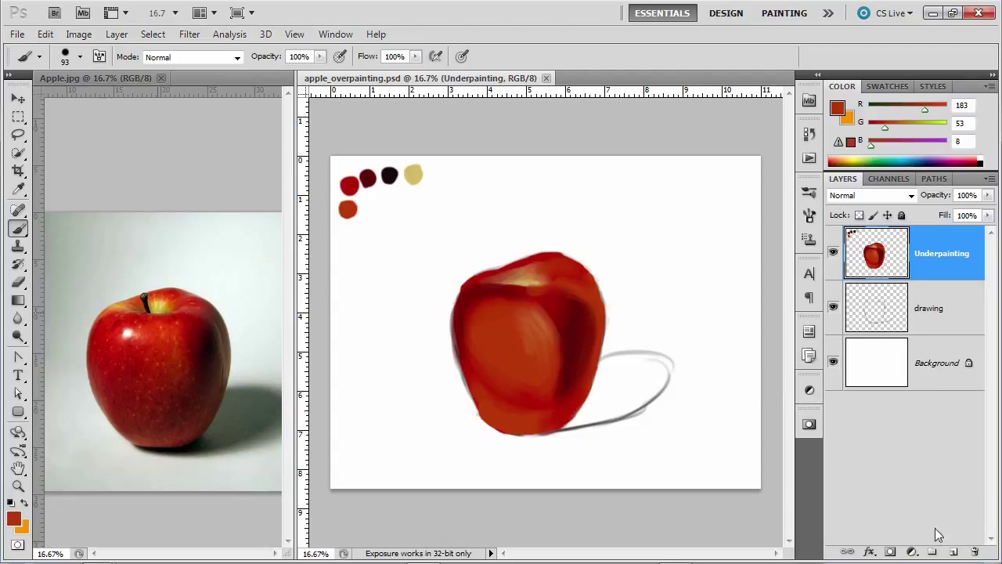
Step: Add a new layer above the underpainting and name it Overpainting
left_click(954, 552)
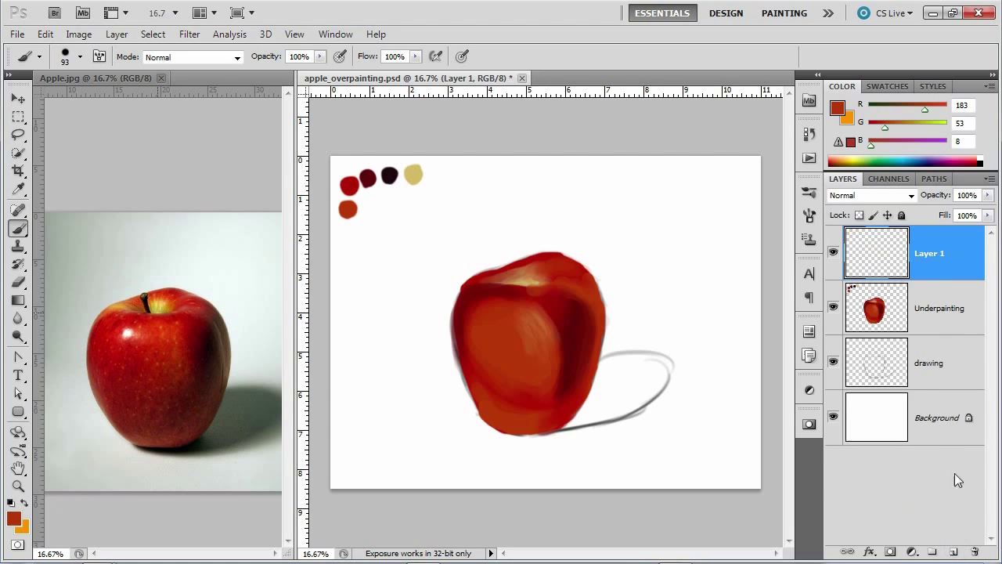
double_click(934, 259)
type("Over")
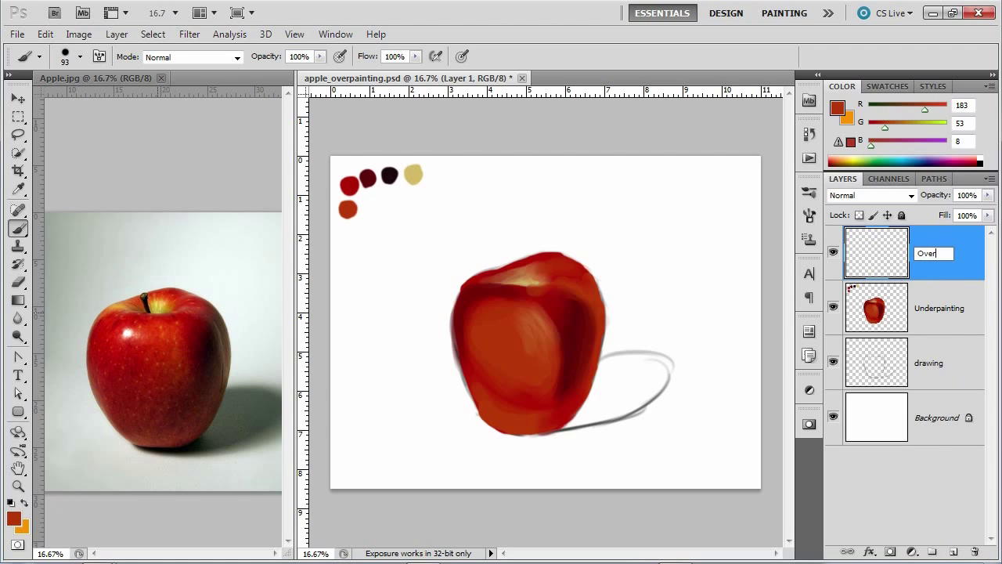
type("painting")
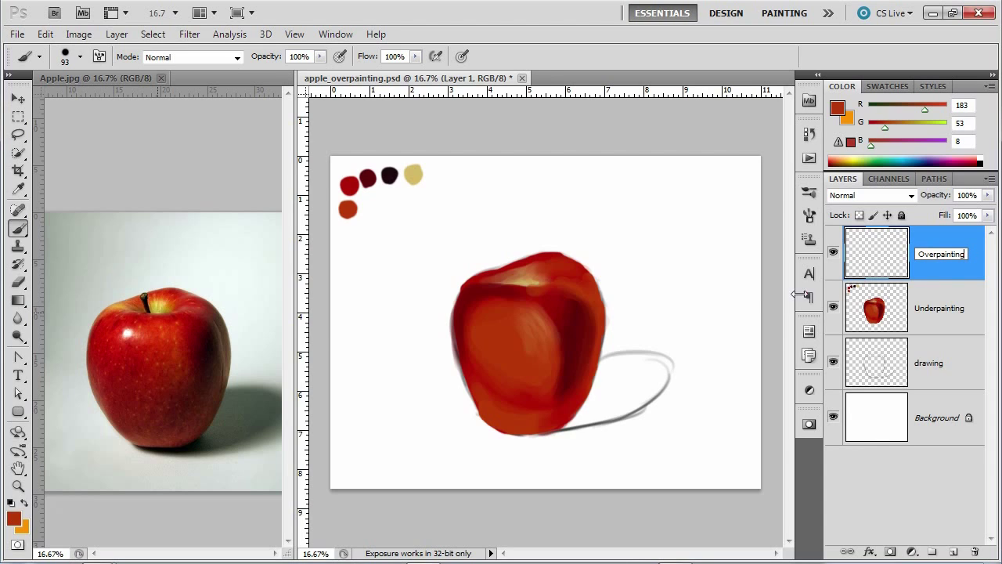
left_click(921, 281)
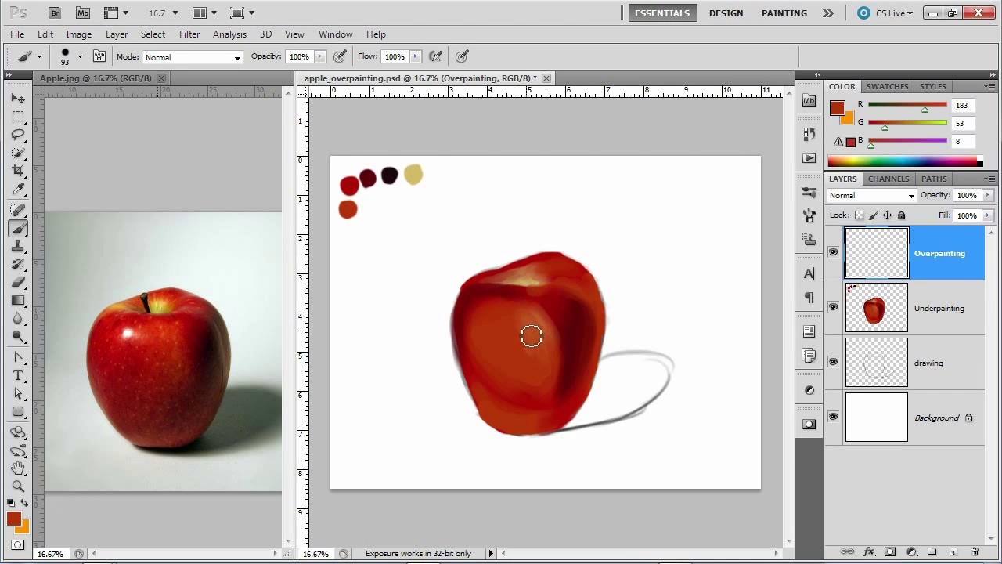
Step: Turn on Zoom All Windows and enlarge the painting to 33.3% together with the reference photo
scroll(558, 338, "up", 3)
scroll(557, 339, "up", 1)
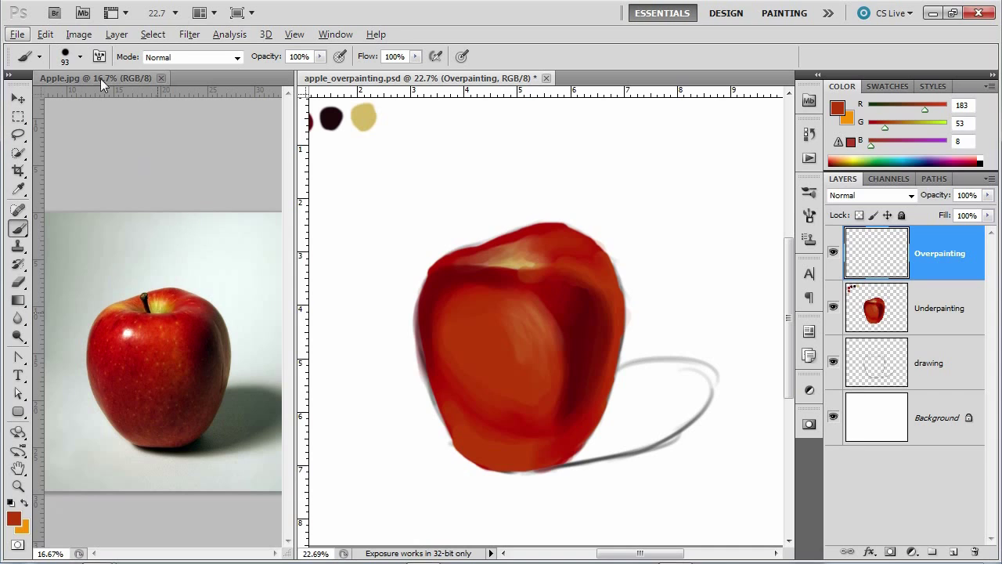
left_click(21, 489)
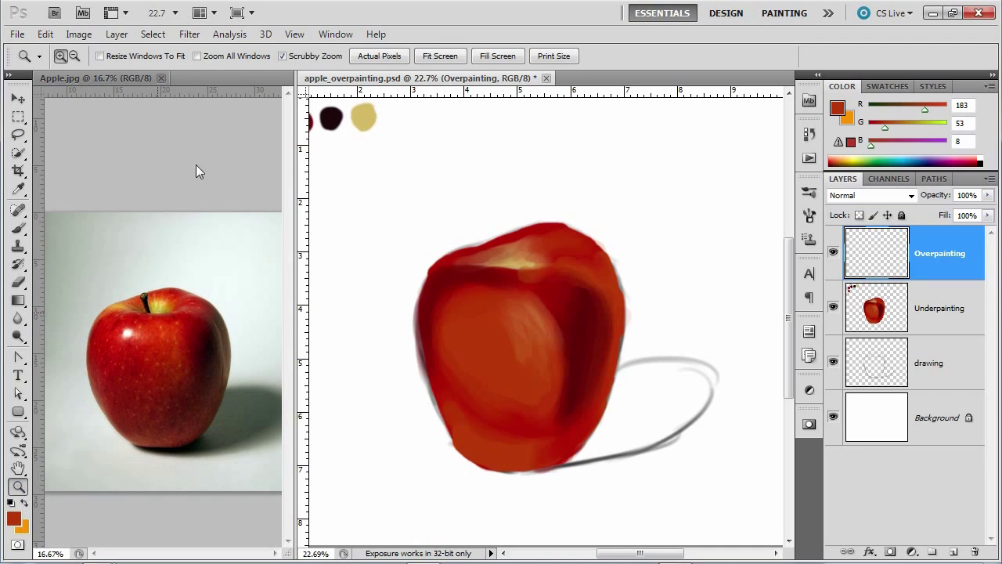
left_click(197, 57)
key("b")
scroll(519, 320, "down", 1)
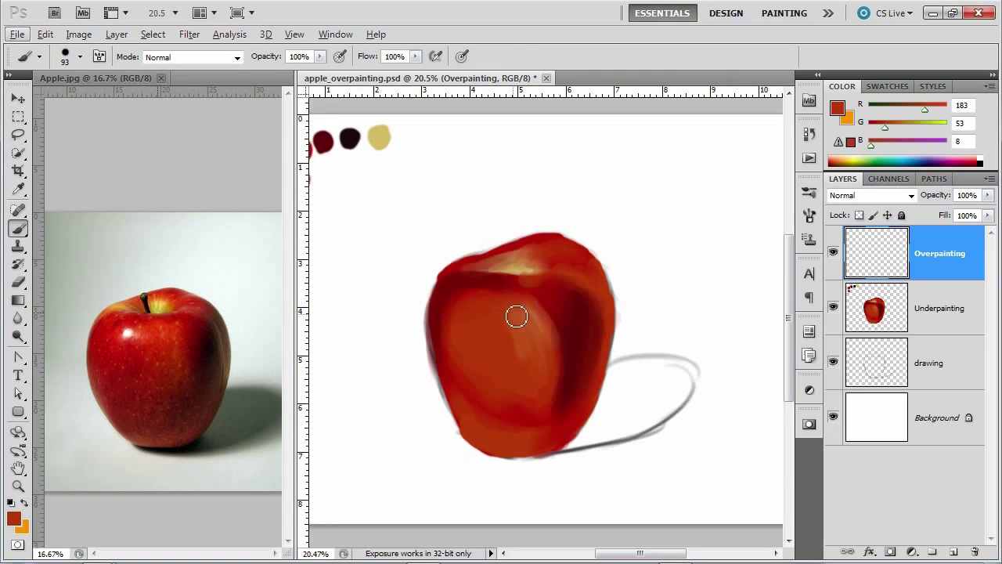
scroll(517, 317, "up", 1)
left_click(17, 486)
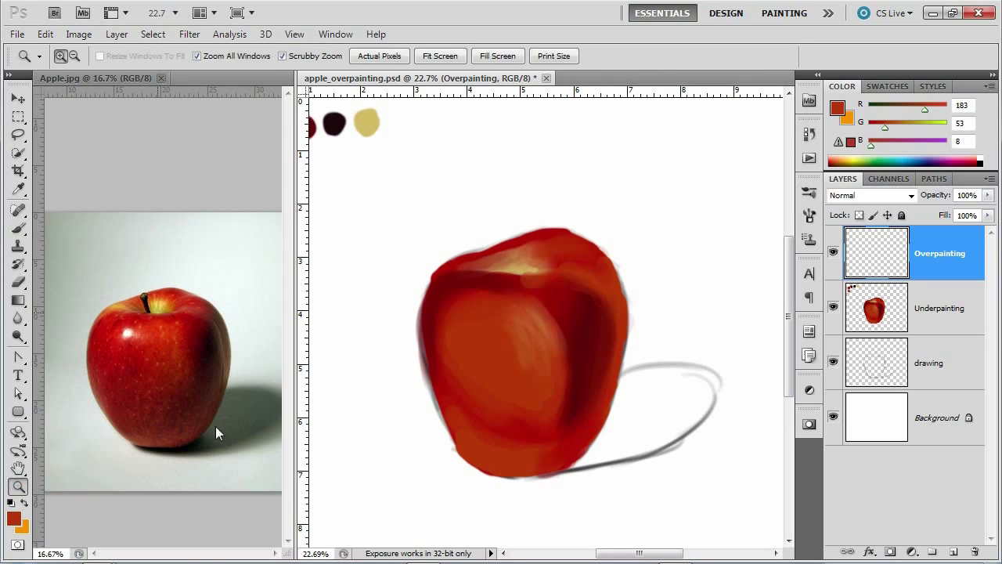
left_click(506, 363)
left_click(523, 364)
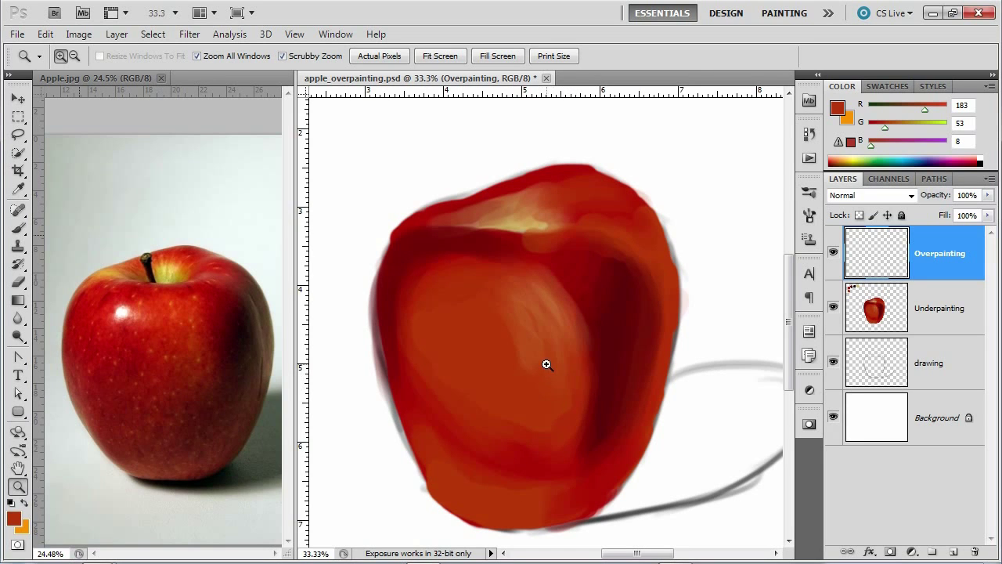
mouse_move(553, 364)
left_mouse_down()
mouse_move(582, 365)
mouse_move(544, 358)
left_mouse_up()
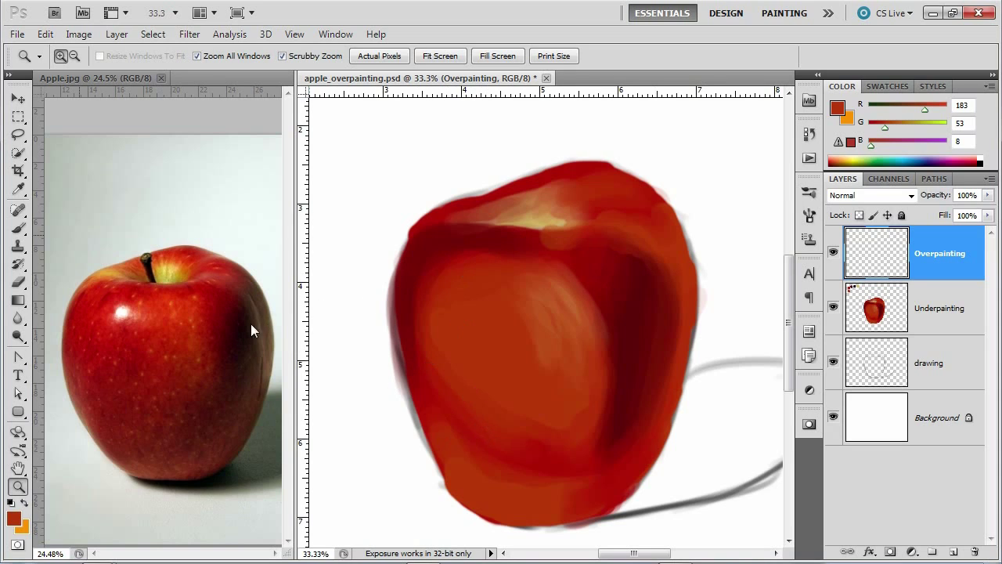
Step: Set up the Brush with a dark red sampled from the painted apple, a 45 px size and 40% hardness
left_click(18, 228)
left_click(418, 252, "alt")
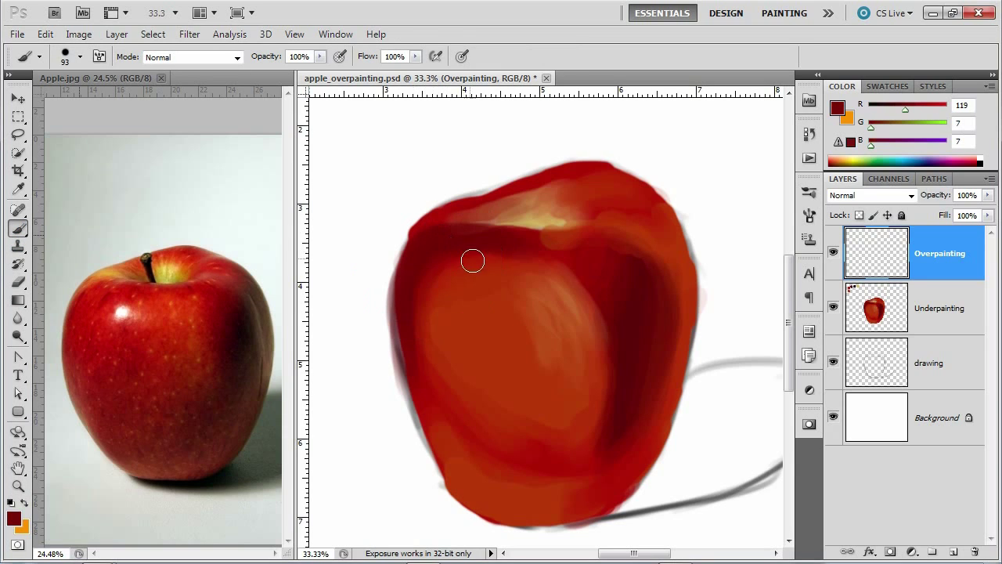
key("bracketleft")
key("bracketleft")
key("bracketleft")
key("bracketleft")
key("bracketleft")
left_click(809, 217)
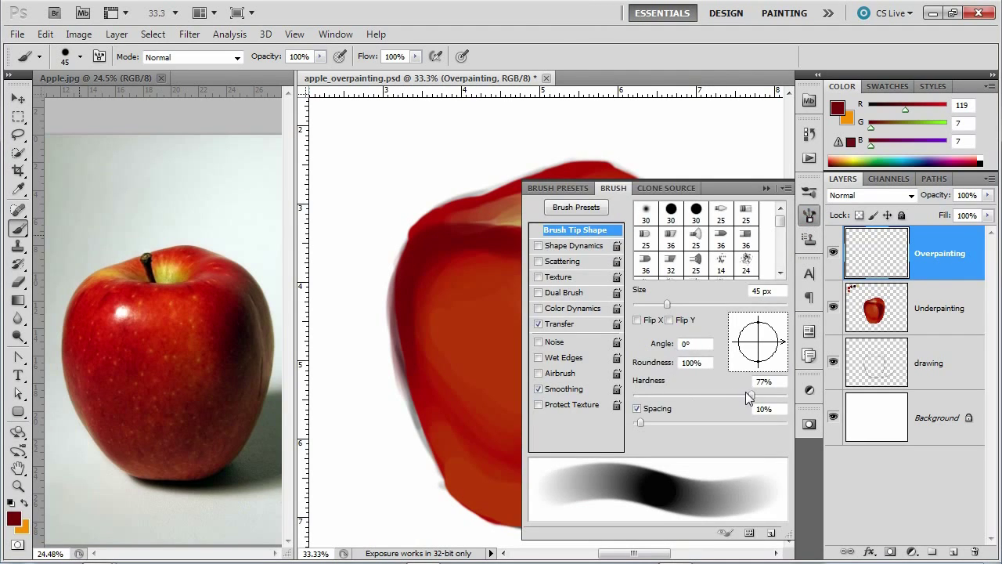
left_click_drag(752, 394, 693, 399)
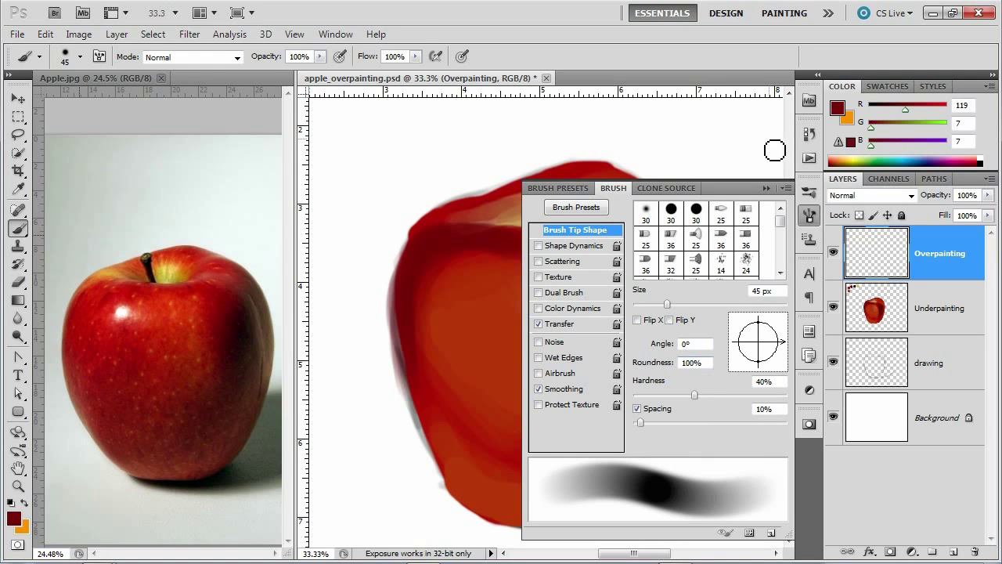
left_click(766, 188)
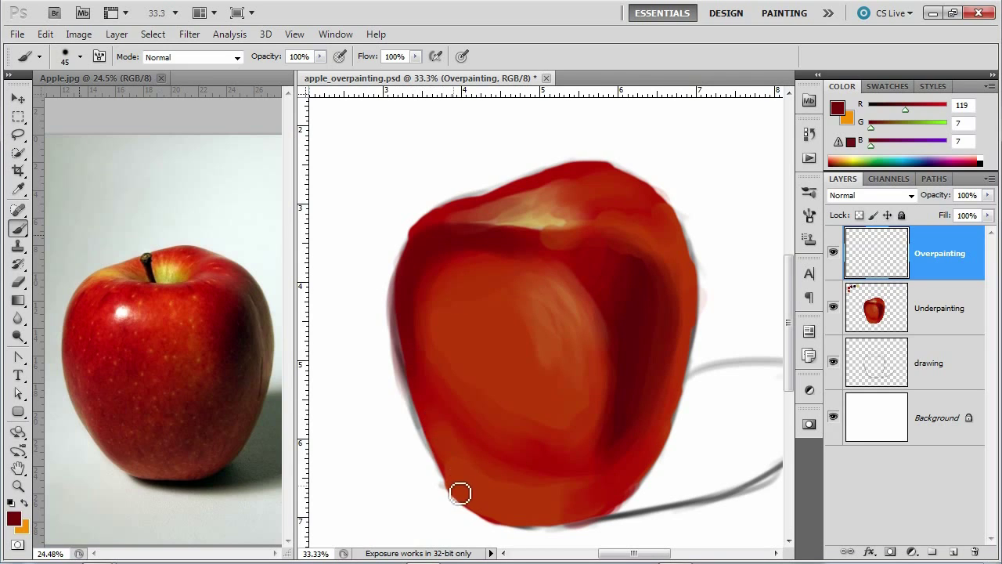
Step: Paint sampled dark red down the apple's left contour, from the upper shoulder toward the base, to sharpen the edge
left_click(410, 259, "alt")
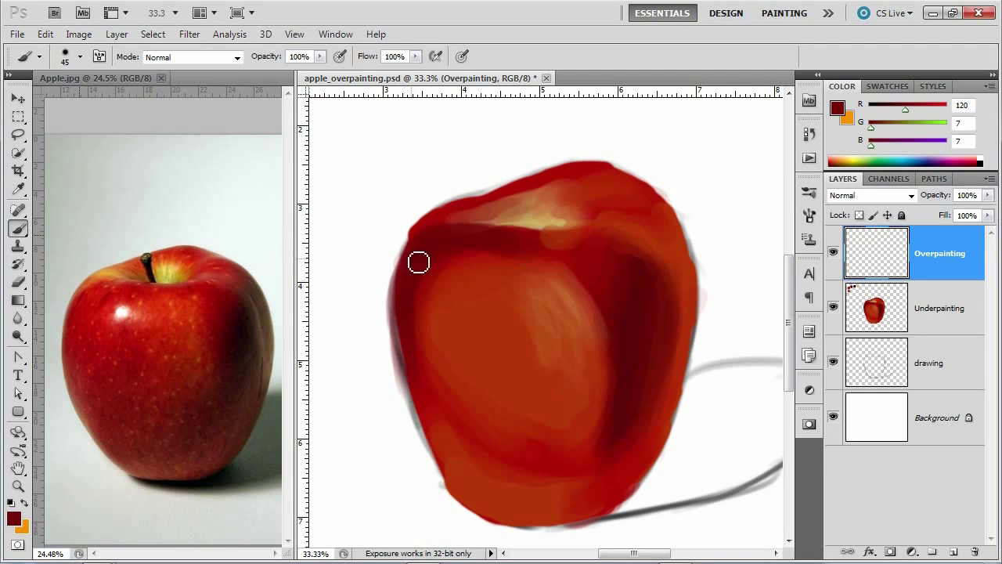
left_click_drag(418, 261, 426, 410)
left_click_drag(398, 294, 415, 407)
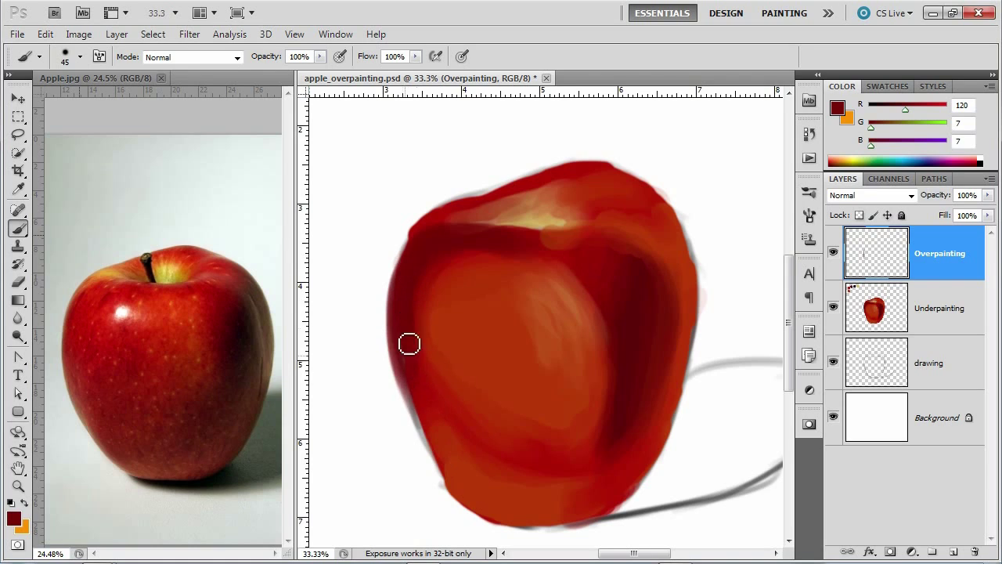
mouse_move(404, 342)
left_mouse_down()
mouse_move(443, 470)
mouse_move(409, 352)
mouse_move(414, 396)
mouse_move(450, 479)
mouse_move(459, 470)
left_mouse_up()
Step: Blend the apple's left side using orange-red and dark red sampled from the painting and bright red from the photo, with a 75 px brush
left_click(475, 481, "alt")
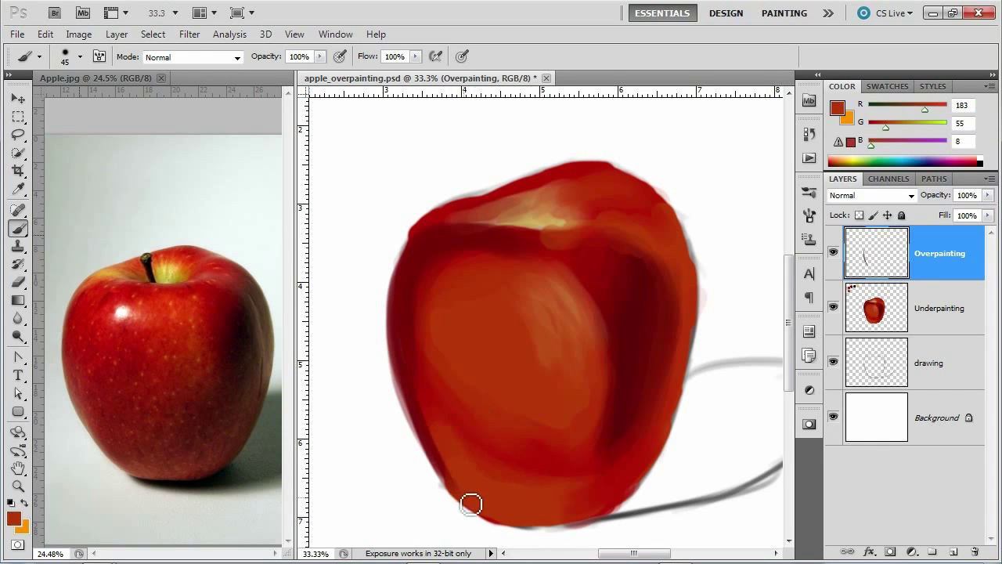
mouse_move(467, 499)
left_mouse_down()
mouse_move(411, 399)
mouse_move(459, 488)
mouse_move(406, 368)
mouse_move(456, 486)
mouse_move(422, 381)
mouse_move(444, 469)
mouse_move(452, 465)
mouse_move(409, 373)
mouse_move(469, 490)
mouse_move(430, 374)
left_mouse_up()
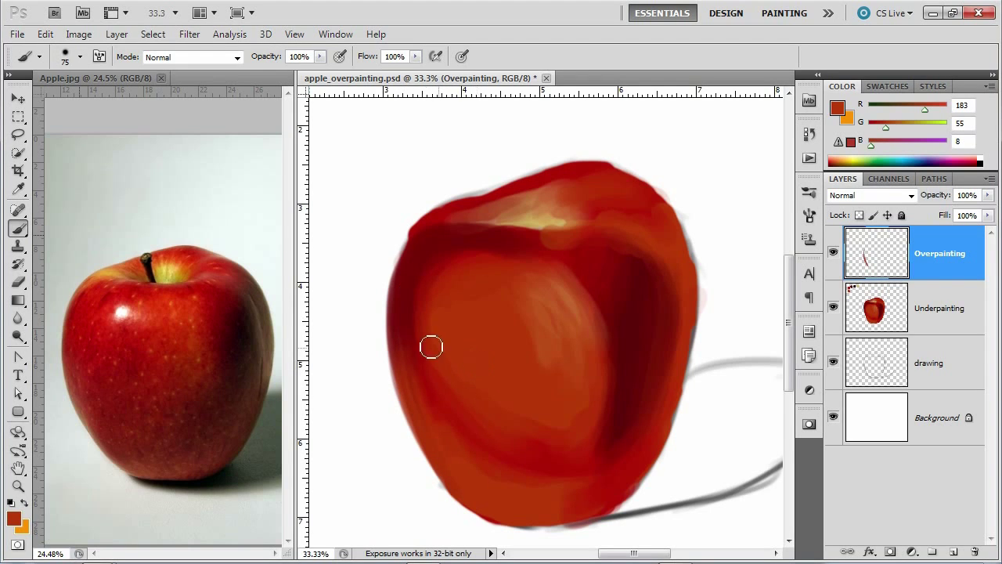
left_click(405, 332, "alt")
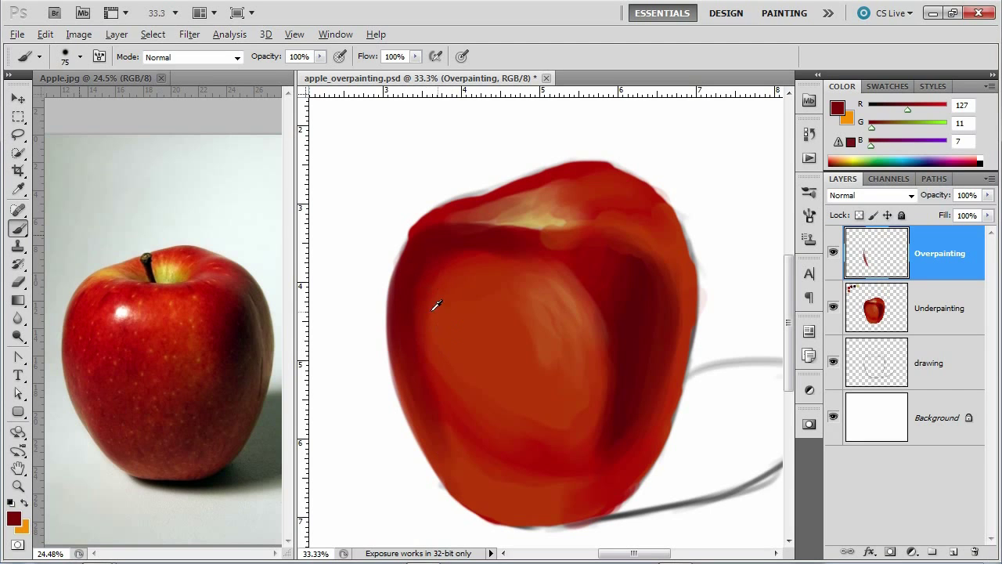
key("alt")
left_click(94, 294, "alt")
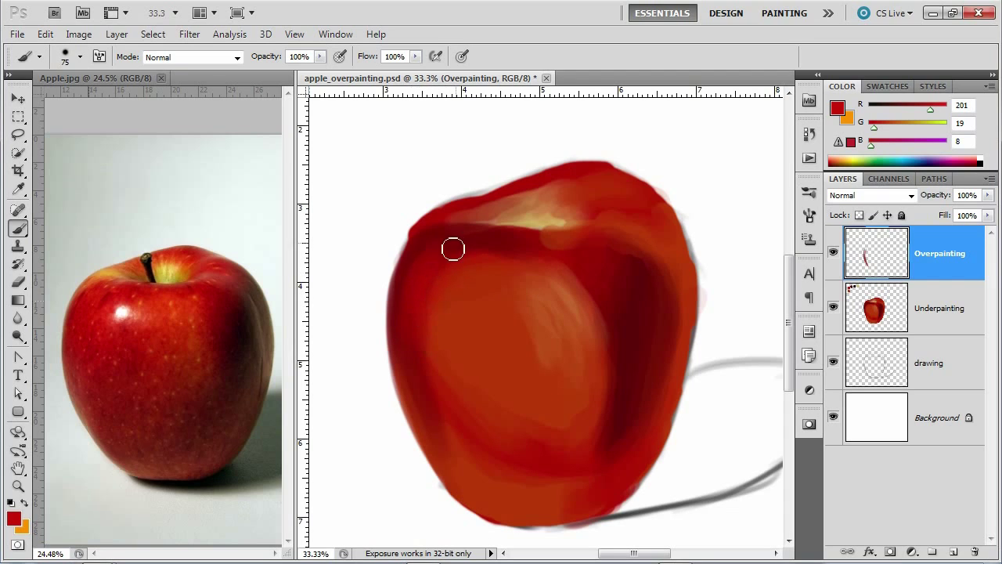
Step: Sample light orange from the photo's apple top and paint it along the upper-left rim with a 42 px brush
left_click(113, 270, "alt")
right_click(458, 256, "alt")
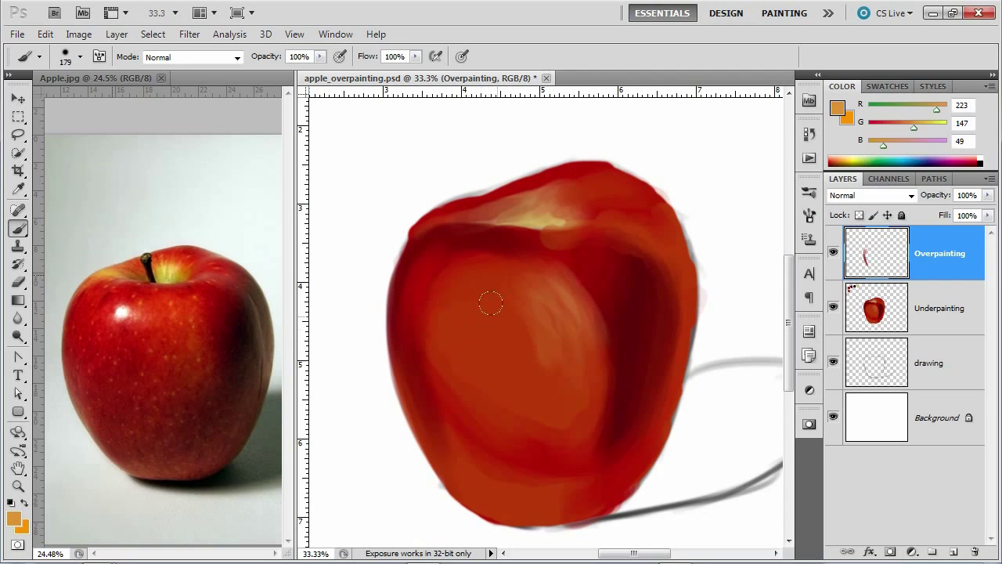
left_click_drag(476, 328, 468, 320)
mouse_move(465, 321)
left_mouse_down()
mouse_move(483, 325)
mouse_move(469, 324)
left_mouse_up()
left_click_drag(414, 257, 408, 259)
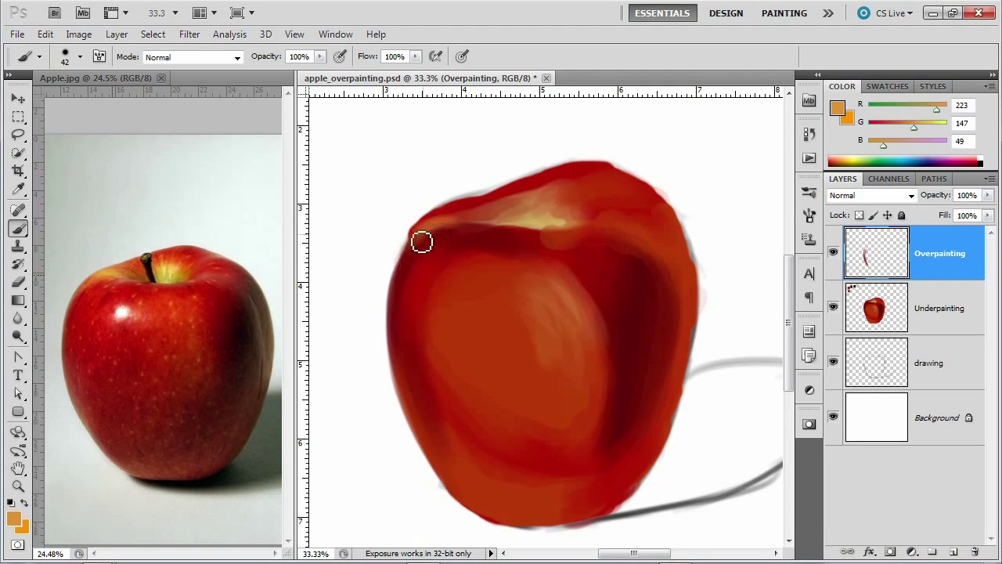
mouse_move(406, 271)
left_mouse_down()
mouse_move(447, 234)
mouse_move(420, 249)
mouse_move(450, 238)
mouse_move(433, 231)
mouse_move(476, 237)
mouse_move(428, 231)
mouse_move(491, 228)
mouse_move(472, 221)
mouse_move(446, 225)
mouse_move(508, 231)
mouse_move(452, 229)
mouse_move(483, 241)
left_mouse_up()
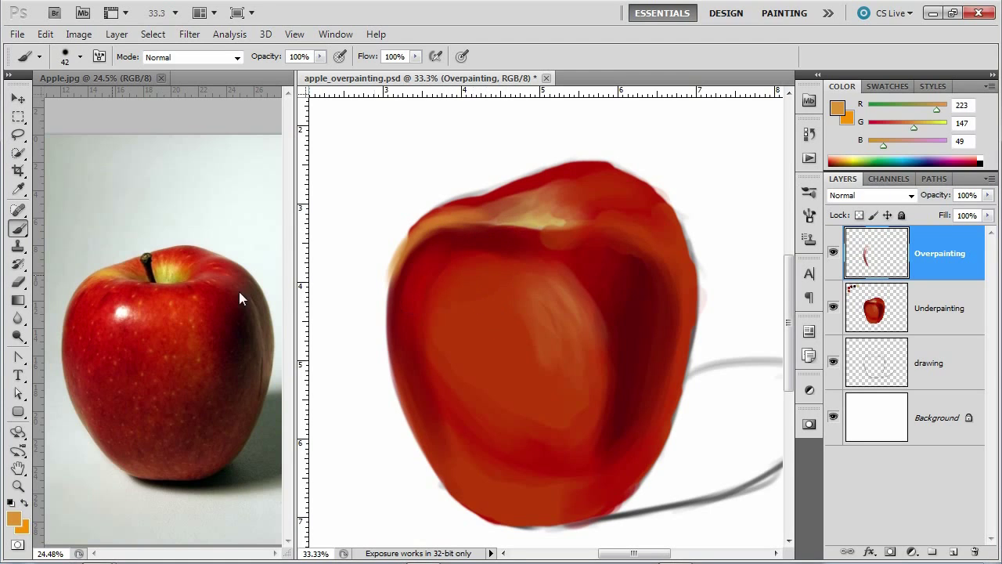
Step: Extend the light orange-brown front area toward the shadow and glaze sampled dark red over the lower and left front, using a 96 px brush
left_click(552, 293, "alt")
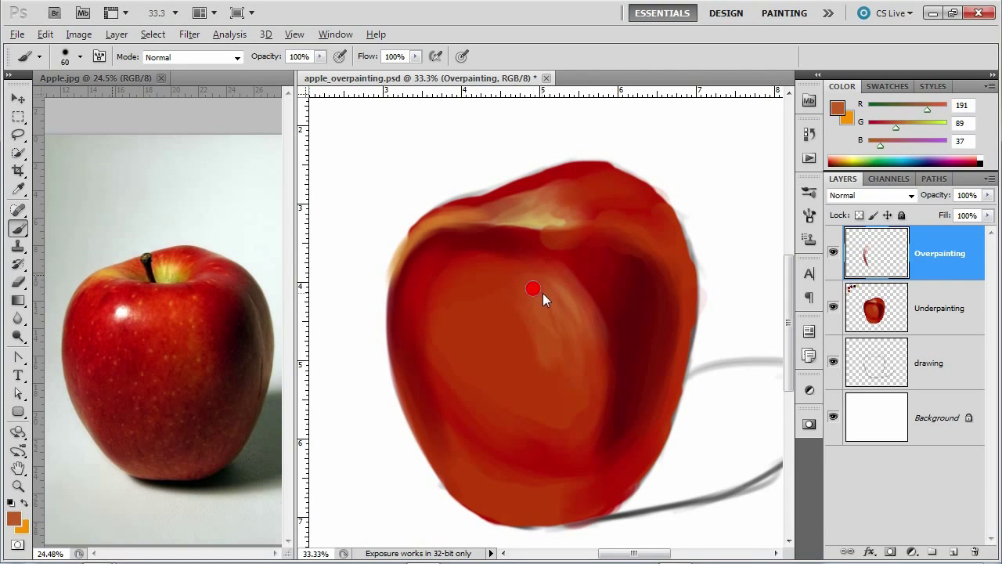
mouse_move(543, 293)
left_mouse_down()
mouse_move(494, 237)
mouse_move(534, 300)
mouse_move(544, 284)
mouse_move(521, 269)
mouse_move(508, 281)
mouse_move(506, 268)
mouse_move(498, 296)
mouse_move(524, 316)
mouse_move(542, 307)
mouse_move(553, 271)
mouse_move(583, 314)
mouse_move(599, 292)
mouse_move(581, 295)
mouse_move(594, 312)
mouse_move(588, 284)
mouse_move(600, 270)
mouse_move(613, 275)
mouse_move(613, 251)
mouse_move(630, 261)
mouse_move(585, 283)
mouse_move(599, 345)
mouse_move(595, 286)
mouse_move(588, 306)
mouse_move(602, 301)
mouse_move(587, 312)
mouse_move(553, 311)
mouse_move(559, 369)
left_mouse_up()
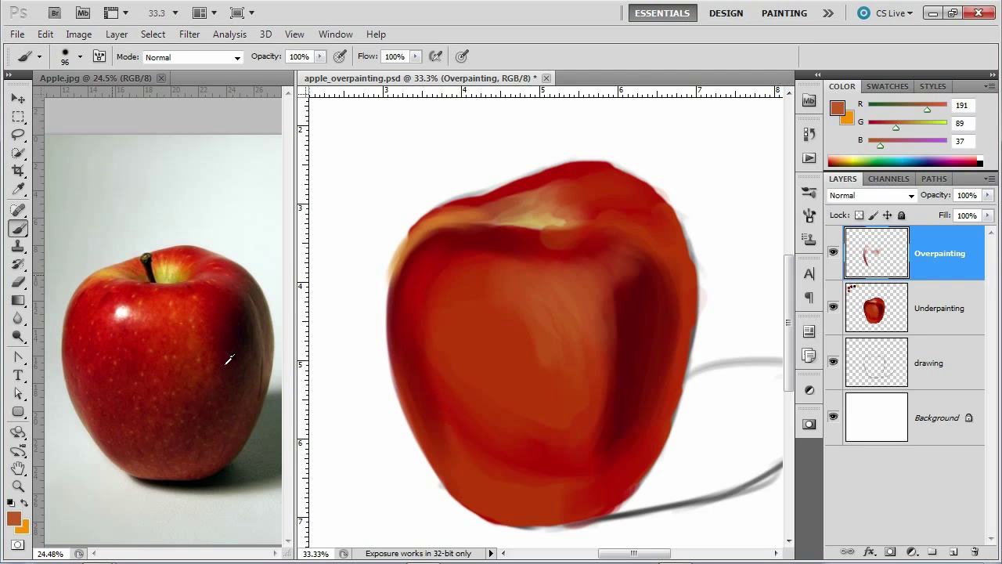
left_click(618, 448, "alt")
mouse_move(498, 490)
left_mouse_down()
mouse_move(437, 327)
mouse_move(433, 354)
left_mouse_up()
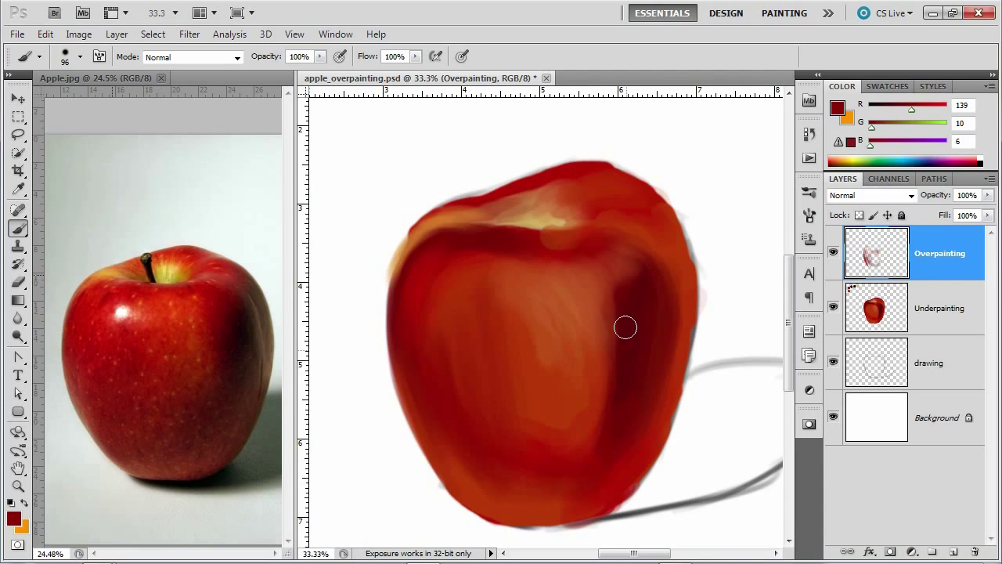
Step: Deepen the apple's right-hand shadow with near-black and dark red sampled from the photo, and soften its upper inner edge
left_click(248, 326, "alt")
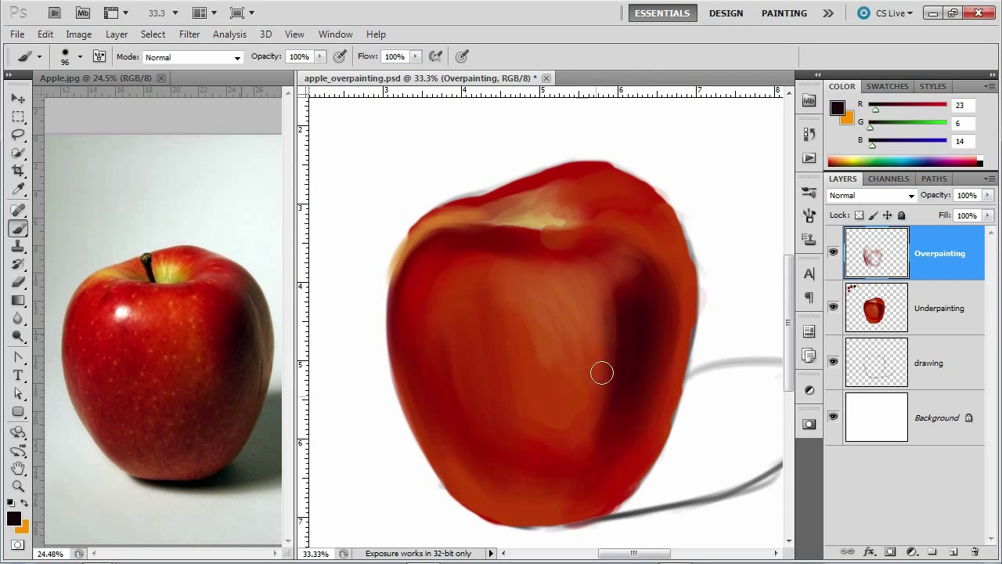
left_click(220, 335, "alt")
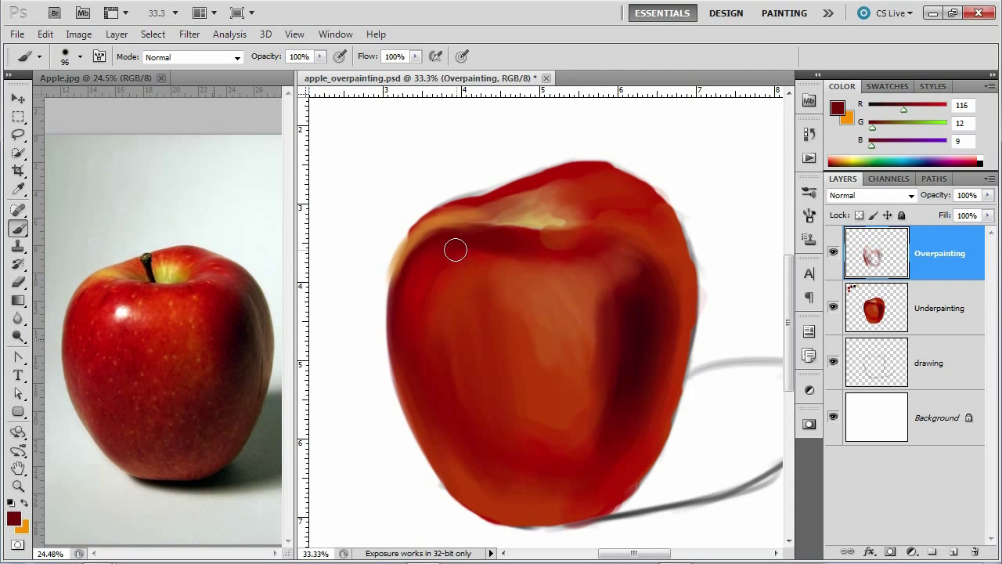
mouse_move(387, 211)
left_mouse_down()
mouse_move(615, 461)
mouse_move(387, 192)
left_mouse_up()
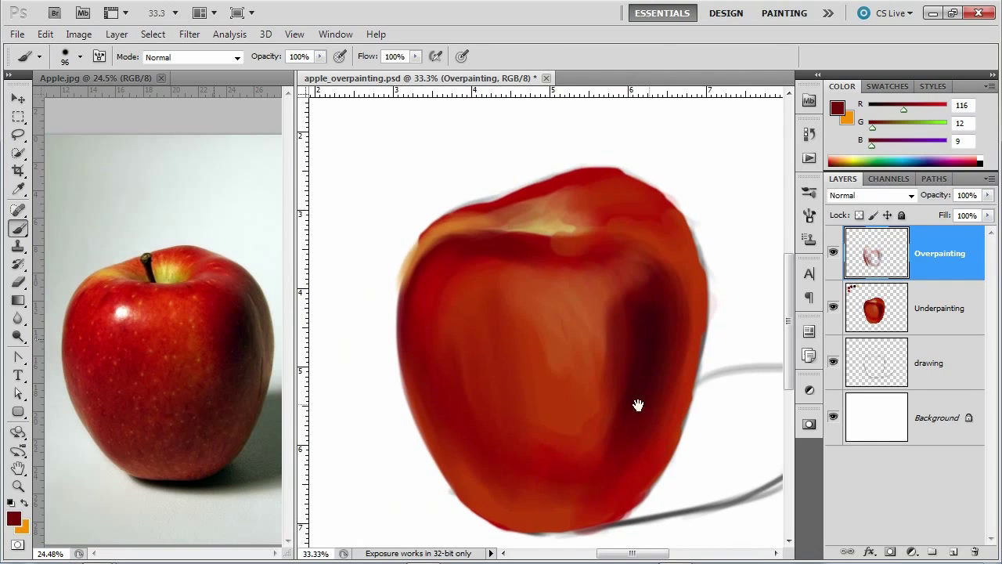
mouse_move(638, 405)
left_mouse_down()
mouse_move(597, 383)
mouse_move(635, 374)
left_mouse_up()
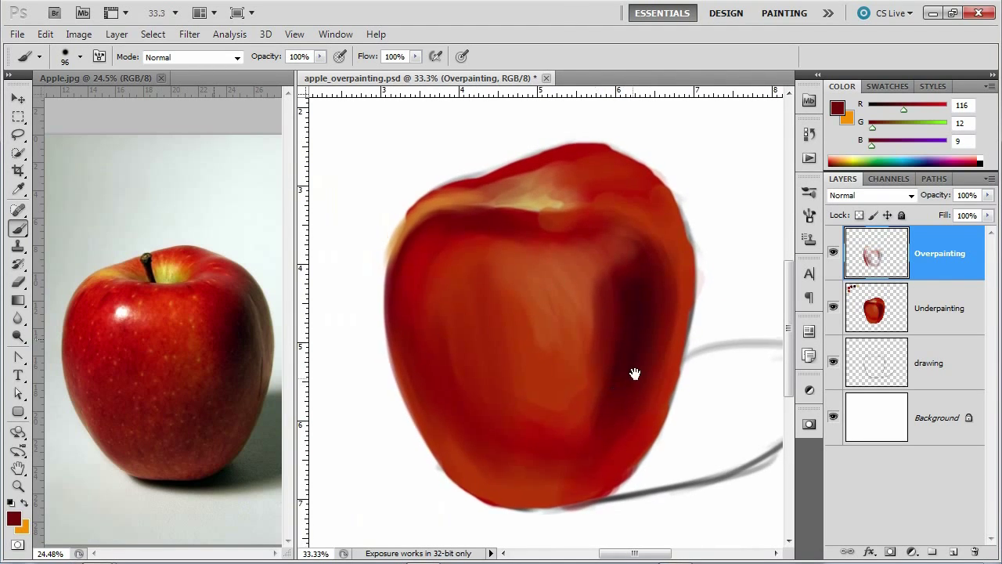
left_click(613, 297, "alt")
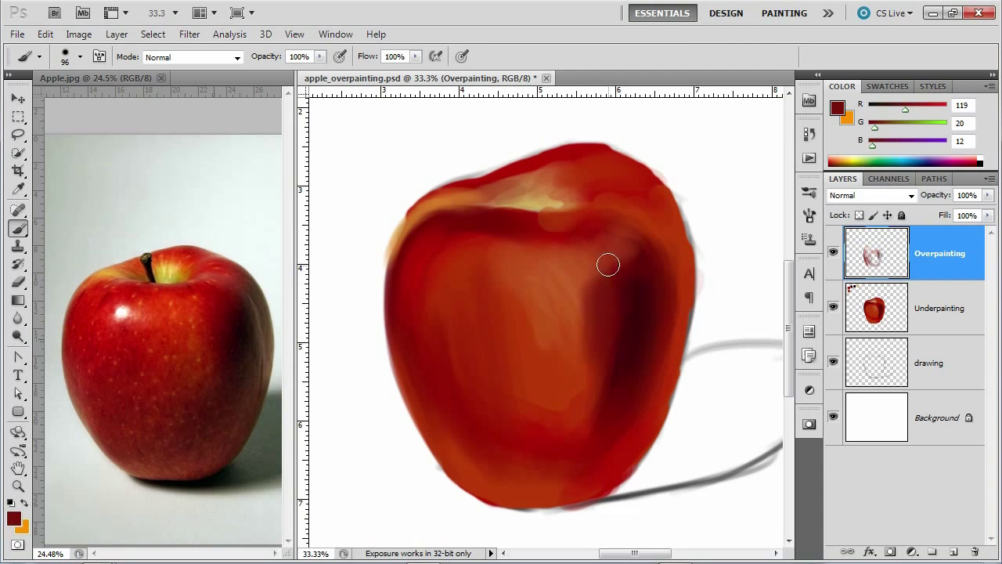
left_click_drag(617, 263, 628, 257)
Step: Rework the shadow's inner edge with resampled dark maroon, and pick up the adjacent orange-red for blending
left_click(639, 319, "alt")
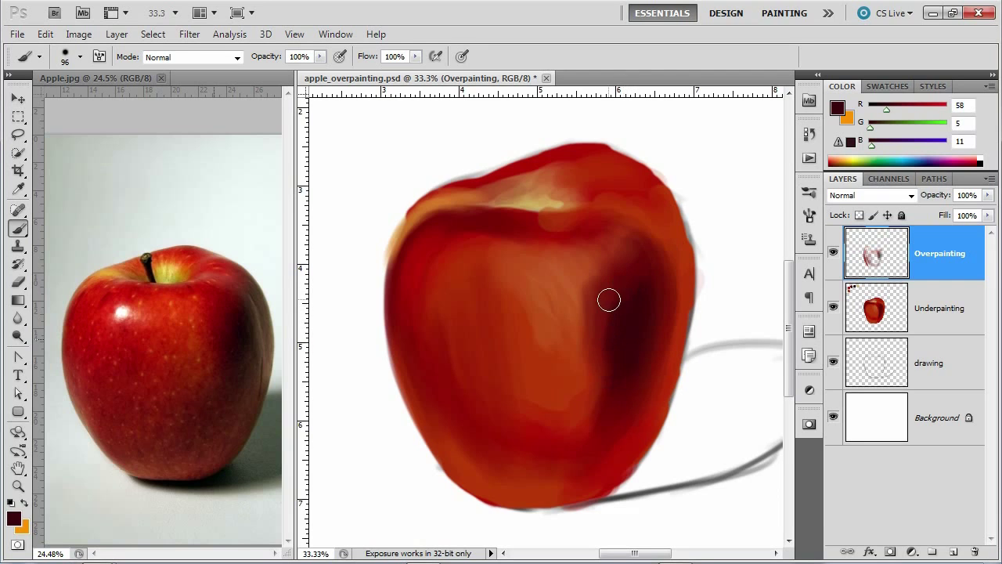
left_click(607, 312, "alt")
left_click(635, 327, "alt")
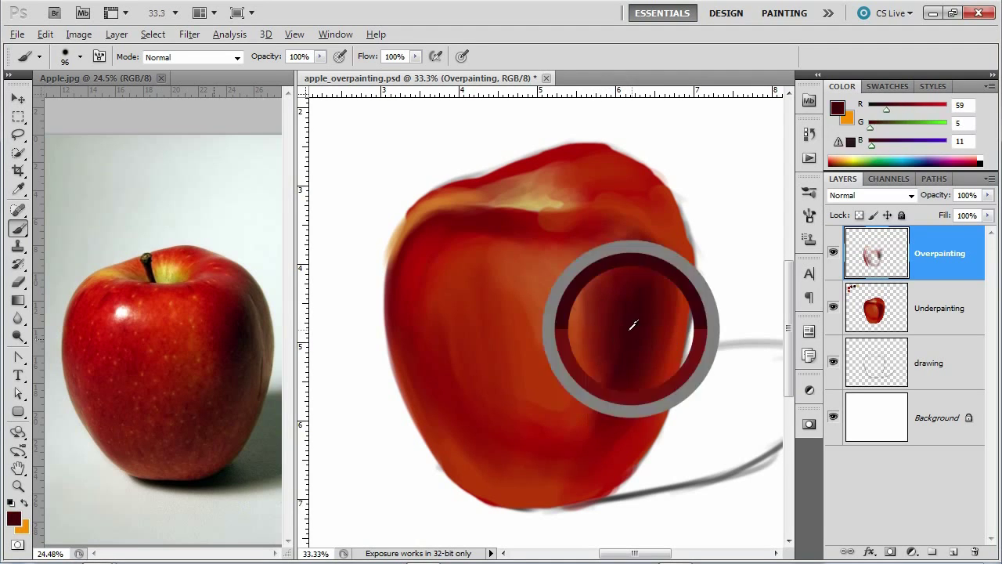
left_click_drag(608, 370, 614, 389)
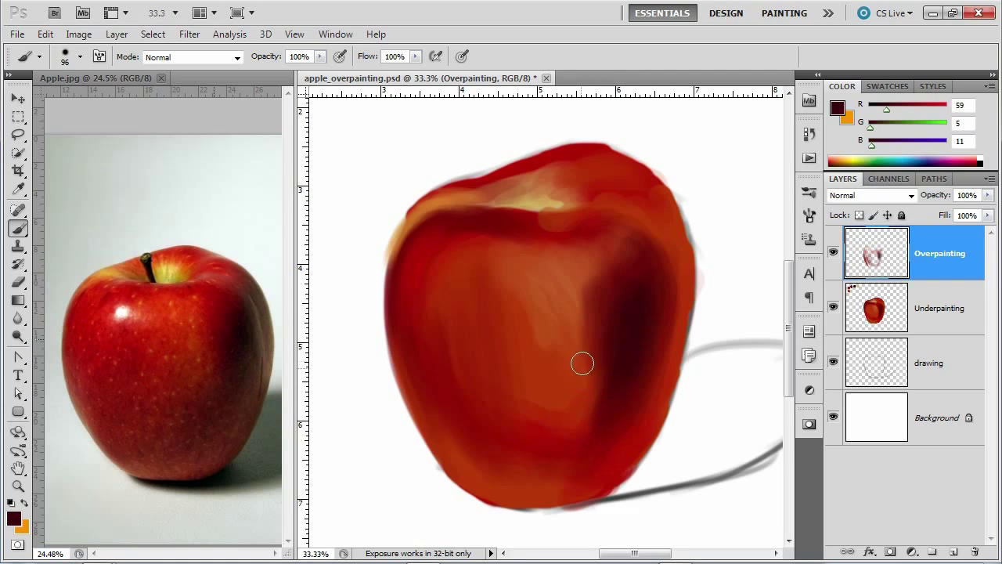
left_click(577, 328, "alt")
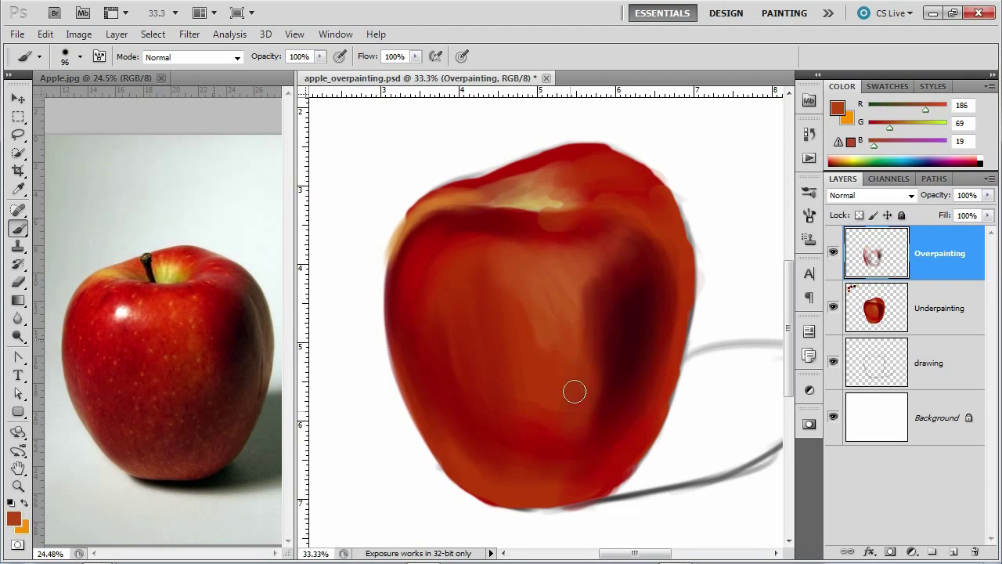
Step: Blend orange-red and dark red through the lower front, and repaint the apple's base and lower-right edge with orange sampled from the base
mouse_move(560, 455)
left_mouse_down()
mouse_move(522, 327)
mouse_move(517, 383)
mouse_move(535, 445)
left_mouse_up()
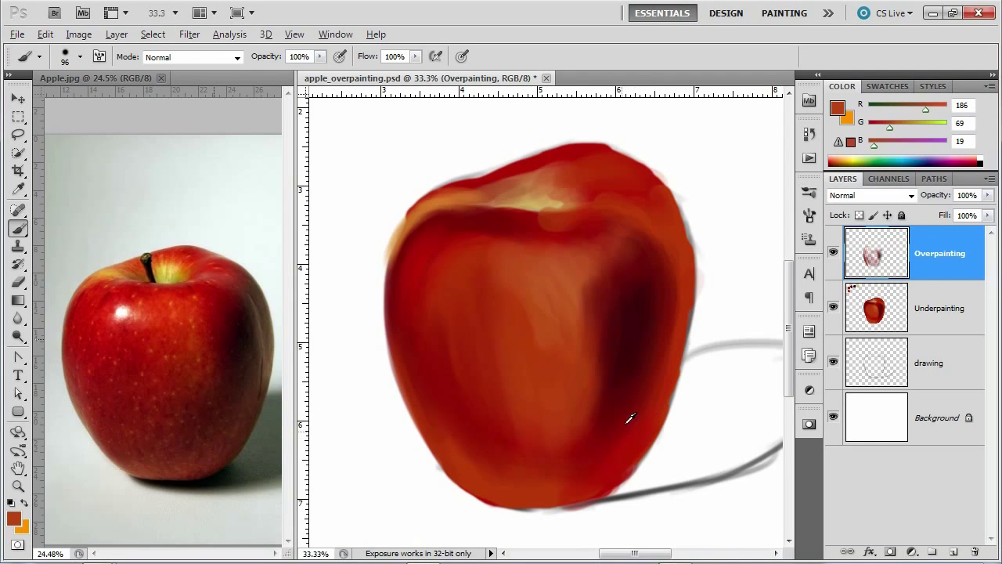
left_click(639, 395, "alt")
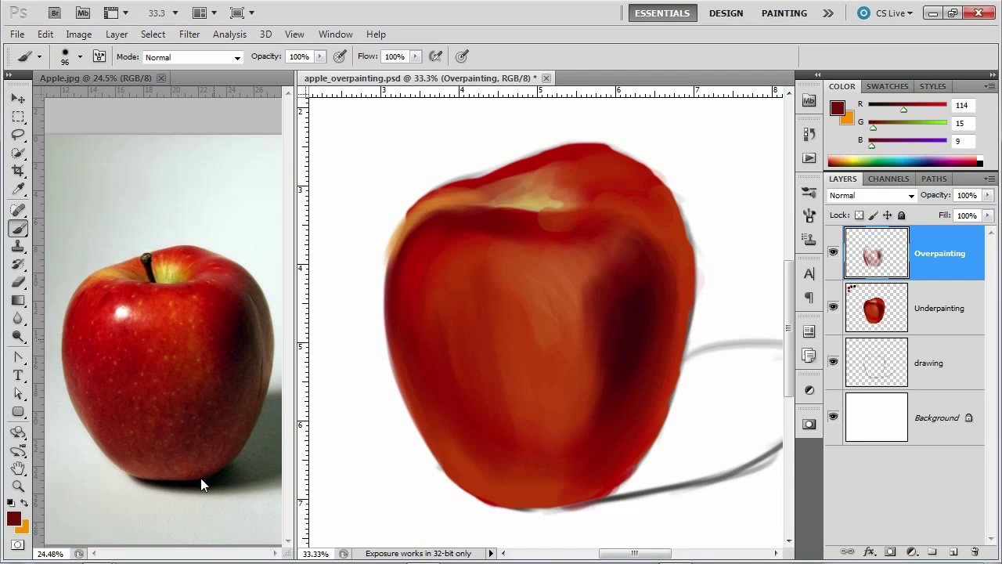
left_click(548, 486, "alt")
mouse_move(537, 496)
left_mouse_down()
mouse_move(598, 493)
mouse_move(560, 497)
mouse_move(629, 475)
mouse_move(599, 495)
mouse_move(645, 427)
mouse_move(614, 487)
mouse_move(632, 457)
left_mouse_up()
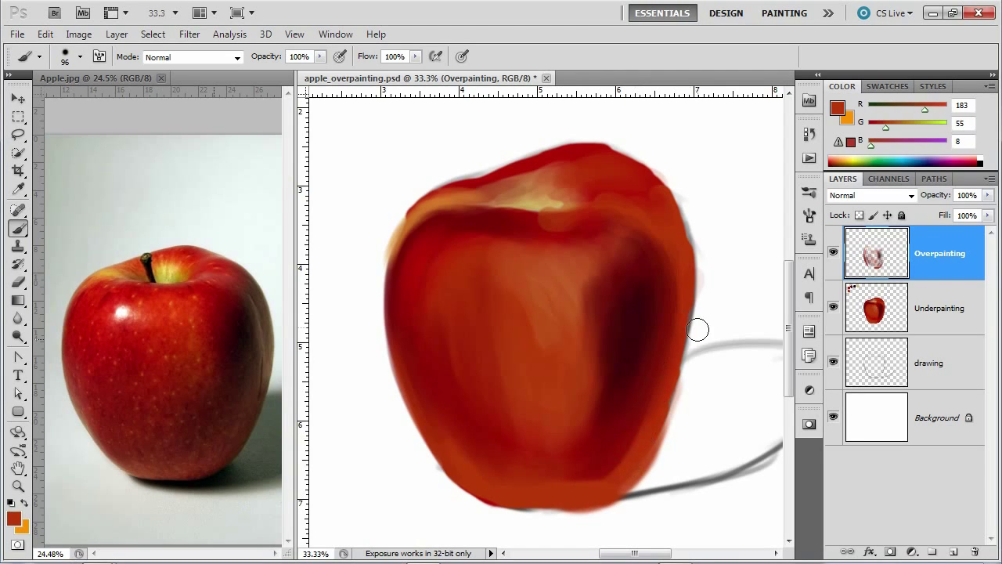
Step: Paint dark red along the apple's right edge and glaze its upper part with grey-brown sampled from the photo, using a 72 px brush
left_click(674, 311, "alt")
mouse_move(642, 427)
left_mouse_down()
mouse_move(684, 298)
mouse_move(642, 468)
mouse_move(679, 326)
mouse_move(638, 460)
mouse_move(677, 389)
mouse_move(626, 481)
mouse_move(661, 425)
mouse_move(621, 462)
left_mouse_up()
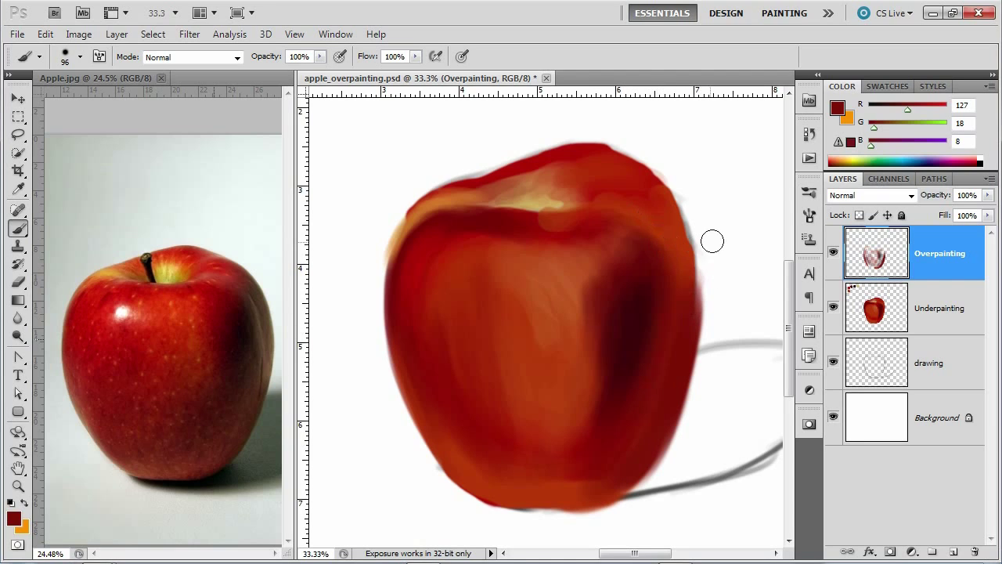
mouse_move(667, 224)
left_mouse_down()
mouse_move(672, 250)
mouse_move(682, 227)
left_mouse_up()
left_click_drag(684, 309, 674, 319, "alt")
left_click(274, 342, "alt")
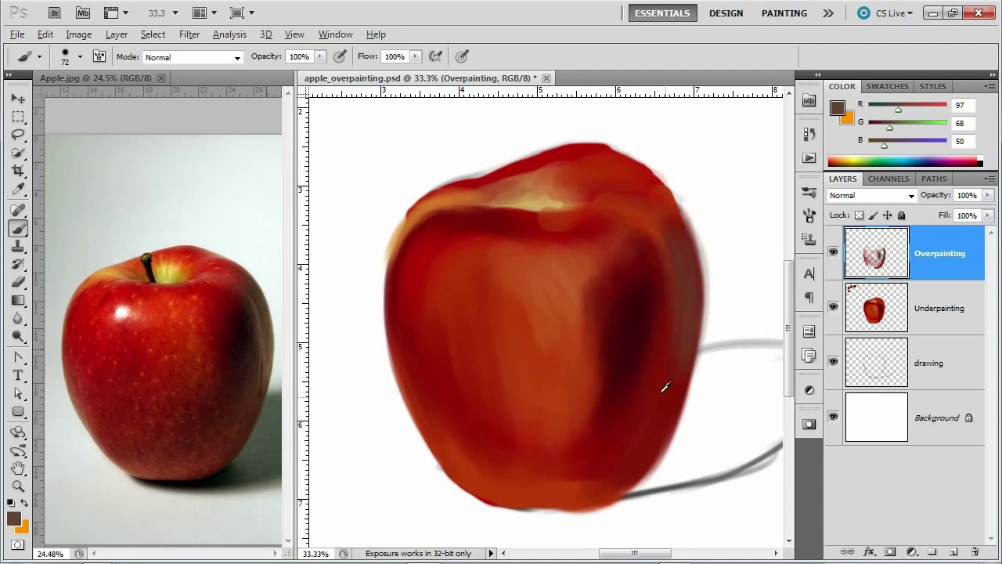
Step: Sample dark maroon from the shadow and glaze it over the lower front and the upper edge of the orange base band
left_click(615, 409, "alt")
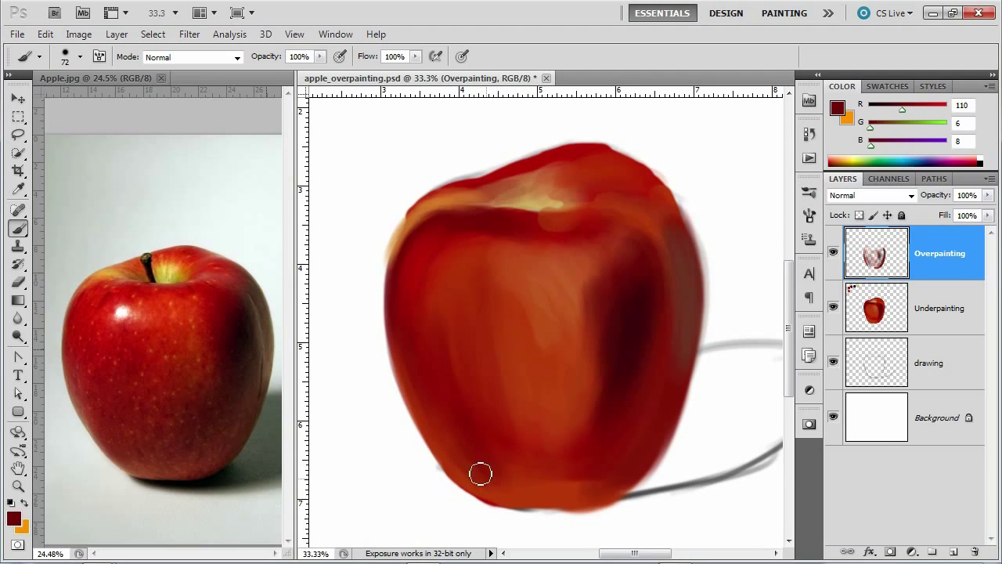
mouse_move(481, 473)
left_mouse_down()
mouse_move(448, 408)
mouse_move(496, 491)
mouse_move(527, 491)
mouse_move(509, 456)
mouse_move(480, 445)
mouse_move(527, 474)
mouse_move(537, 423)
left_mouse_up()
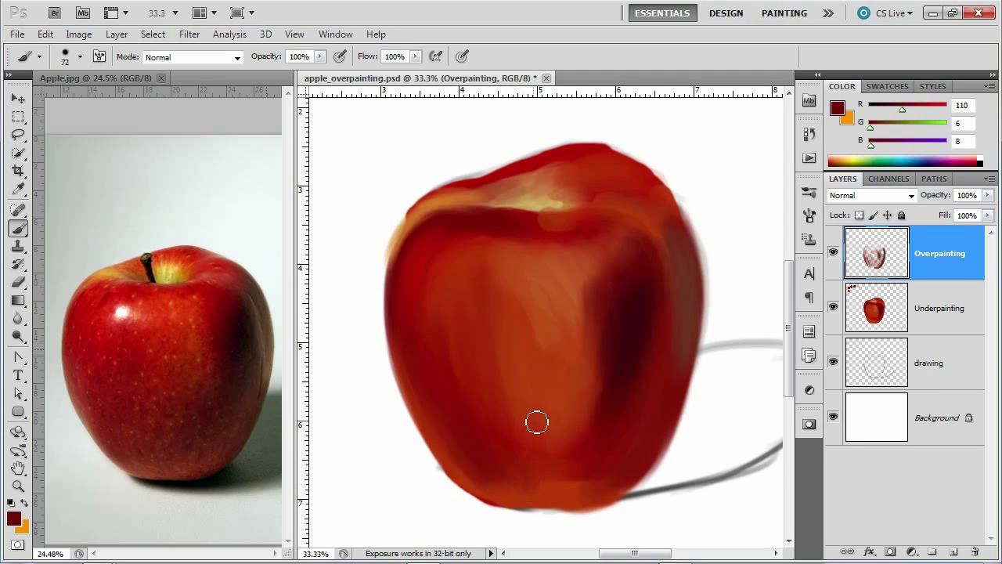
left_click_drag(556, 467, 596, 490)
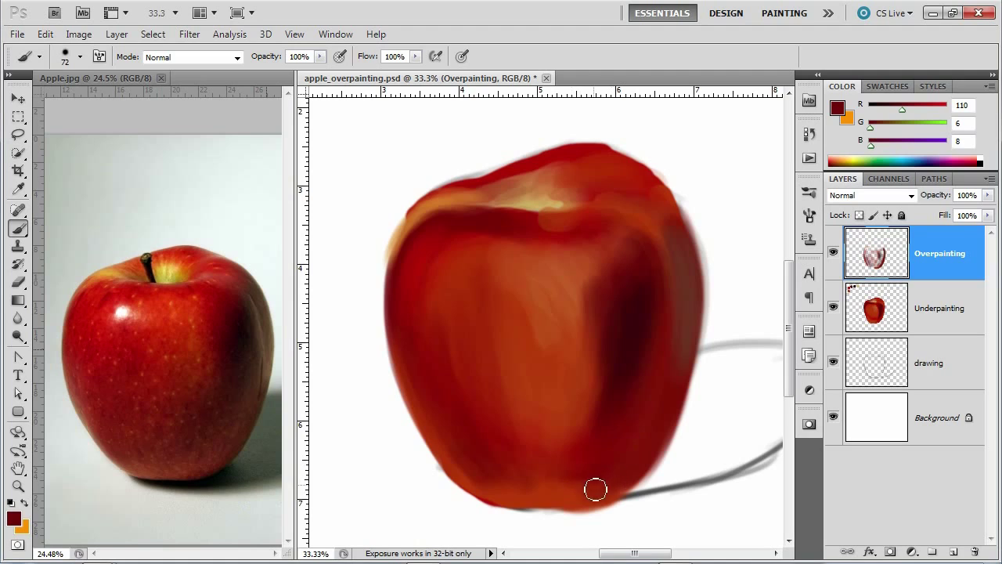
Step: Soften the right-hand shadow's inner edge with dark red sampled from the photo and orange-brown sampled from the apple's front
scroll(605, 415, "down", 1)
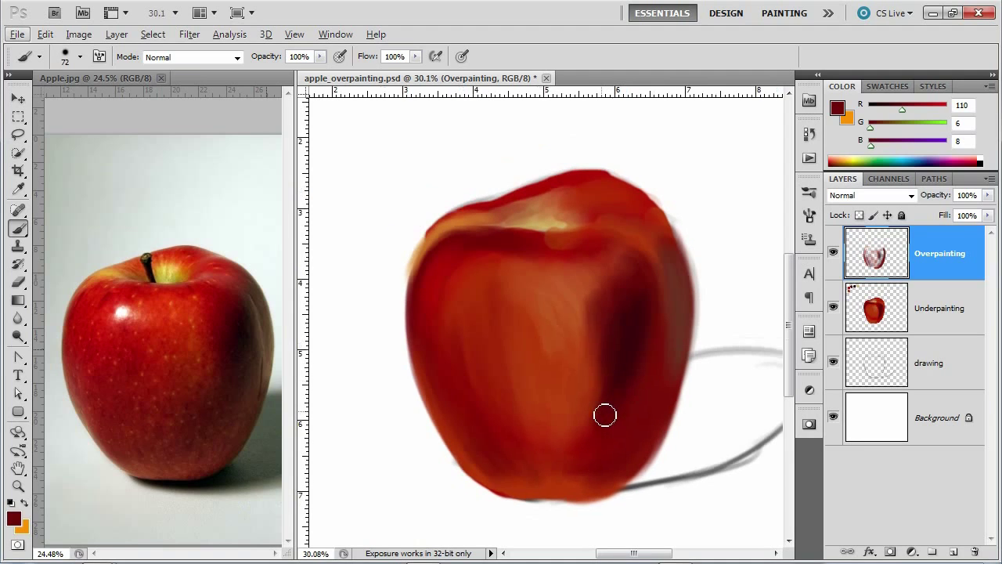
left_click(18, 486)
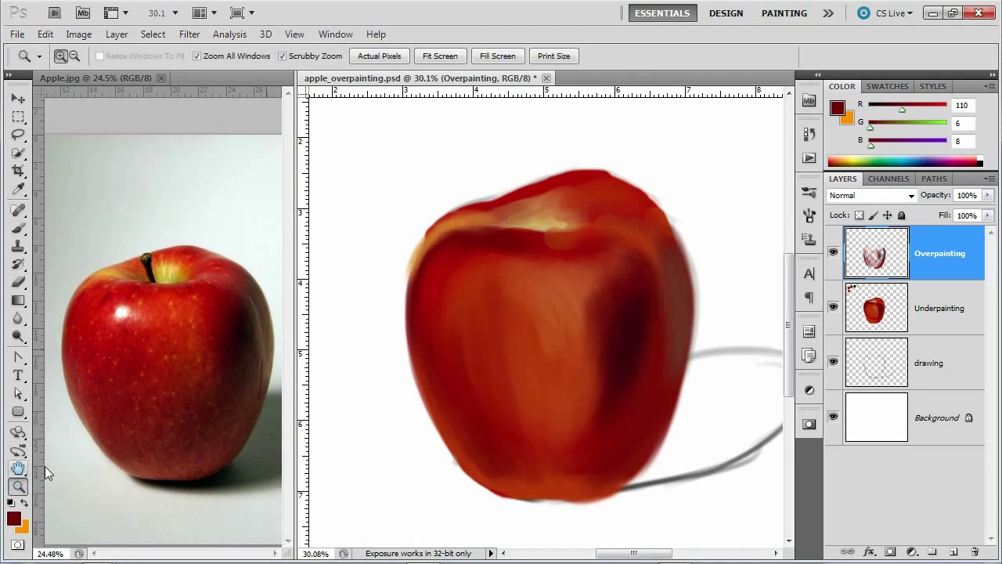
left_click(476, 401, "alt")
left_click(479, 414, "alt")
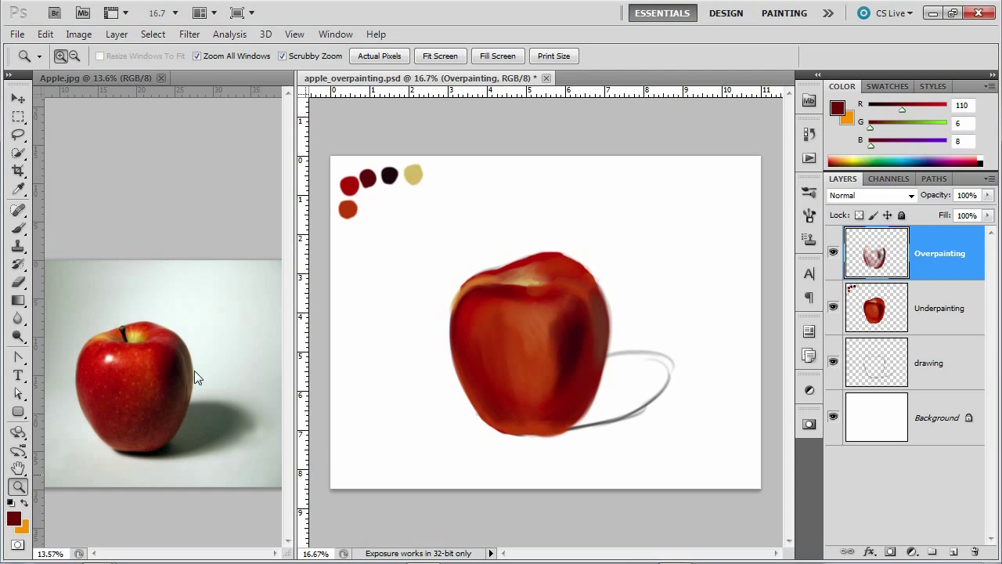
left_click(537, 375)
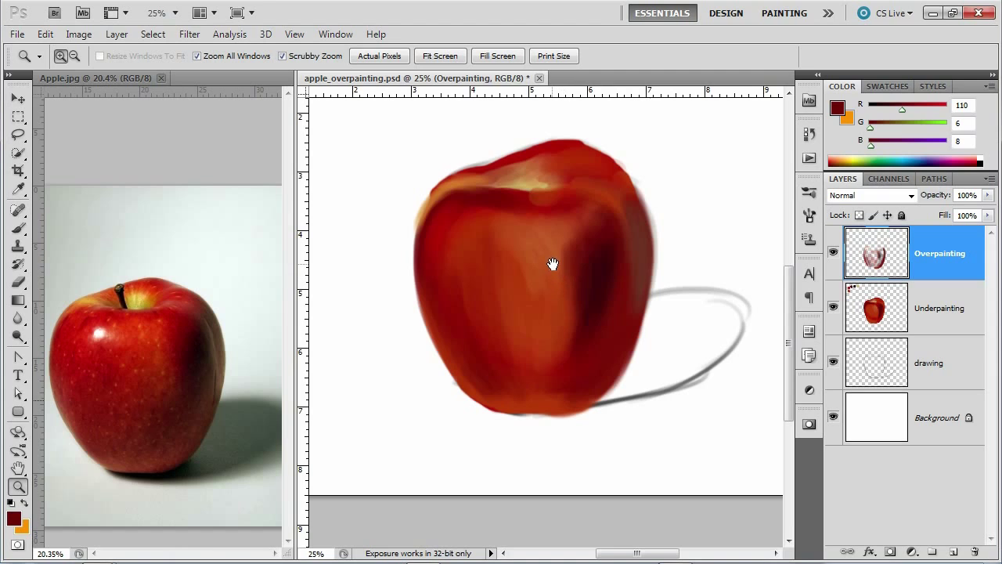
left_click_drag(553, 264, 542, 331)
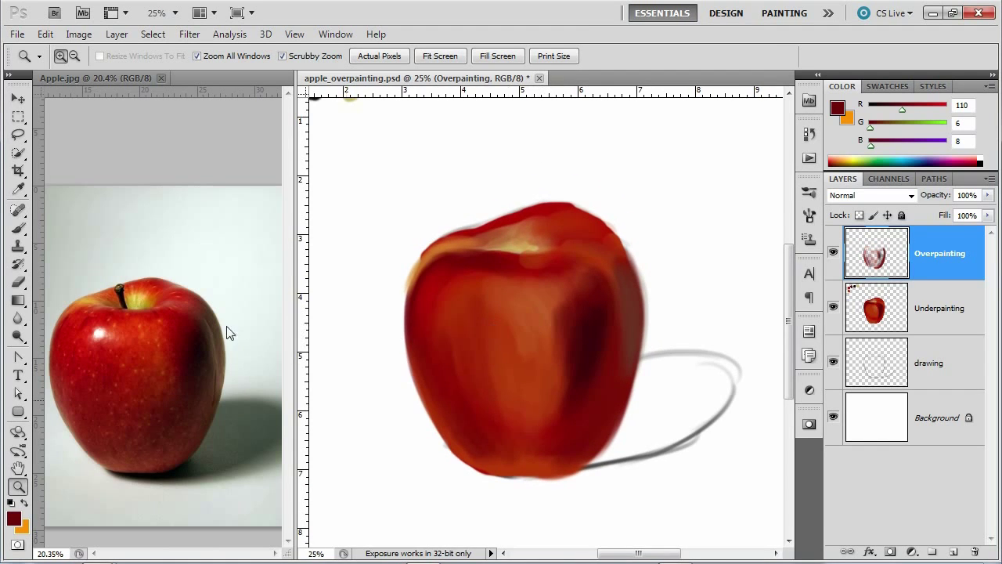
left_click(19, 228)
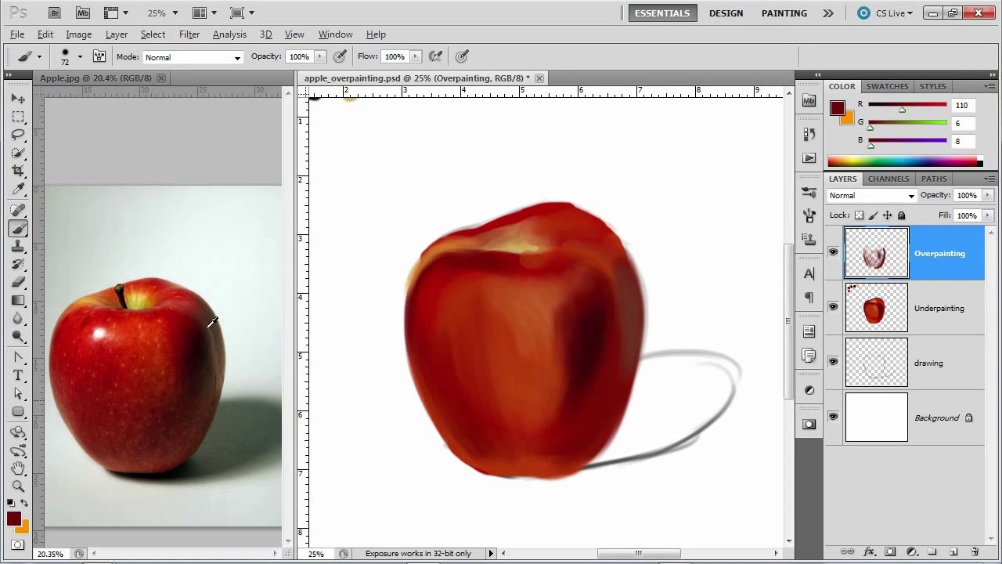
left_click(188, 320, "alt")
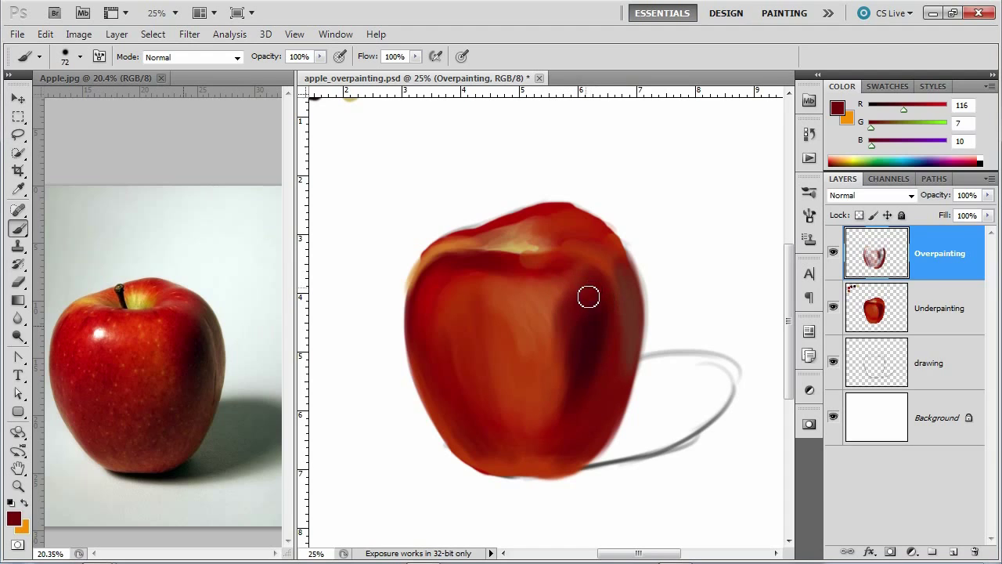
left_click_drag(569, 329, 548, 318)
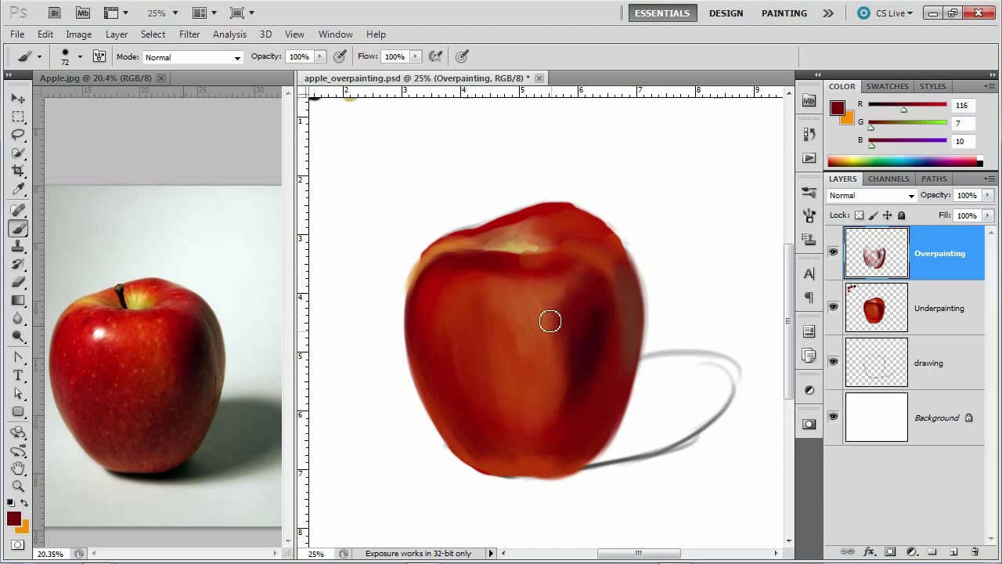
left_click(544, 308, "alt")
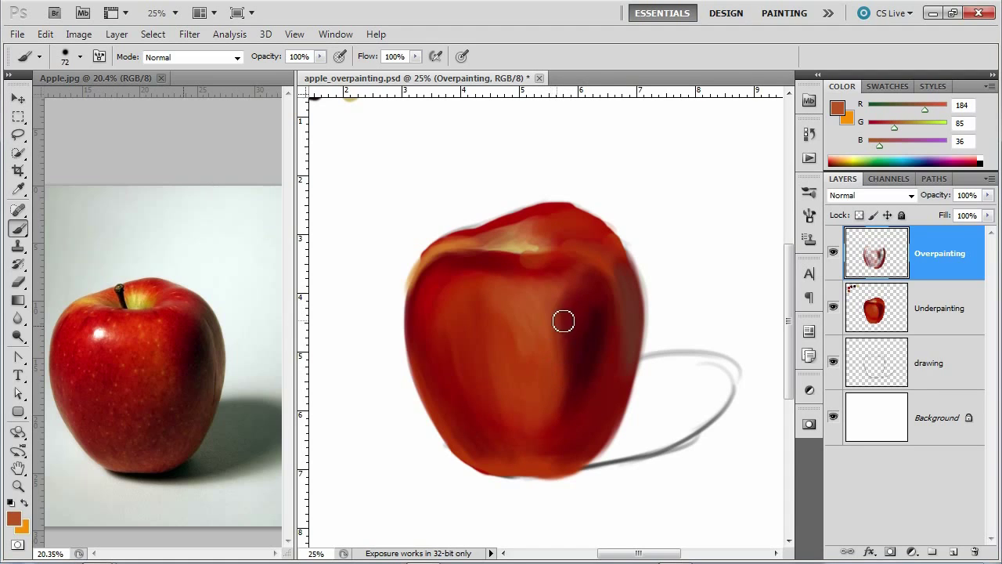
mouse_move(570, 331)
left_mouse_down()
mouse_move(559, 404)
mouse_move(569, 411)
mouse_move(581, 371)
mouse_move(557, 420)
left_mouse_up()
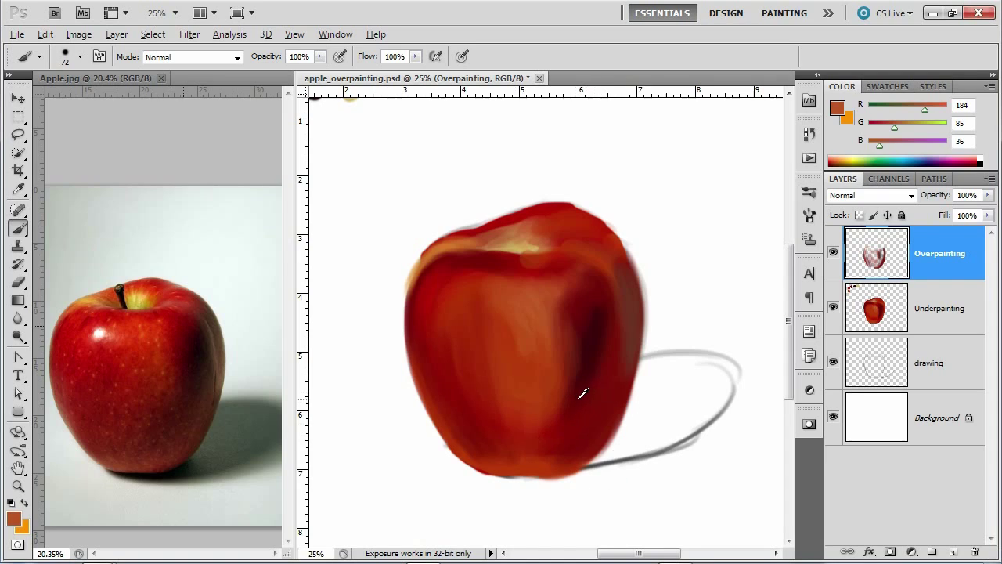
Step: Sample dark red from the lower shadow and glaze it across the lower front to darken the area above the base
left_click(582, 393, "alt")
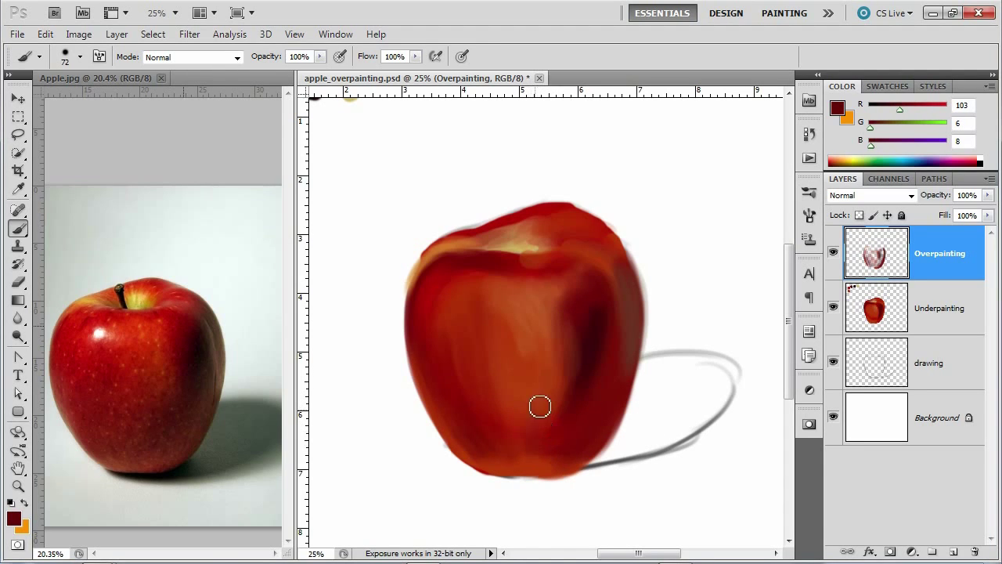
mouse_move(540, 406)
left_mouse_down()
mouse_move(511, 429)
mouse_move(510, 456)
left_mouse_up()
mouse_move(501, 420)
left_mouse_down()
mouse_move(525, 446)
mouse_move(549, 432)
mouse_move(566, 454)
mouse_move(553, 446)
left_mouse_up()
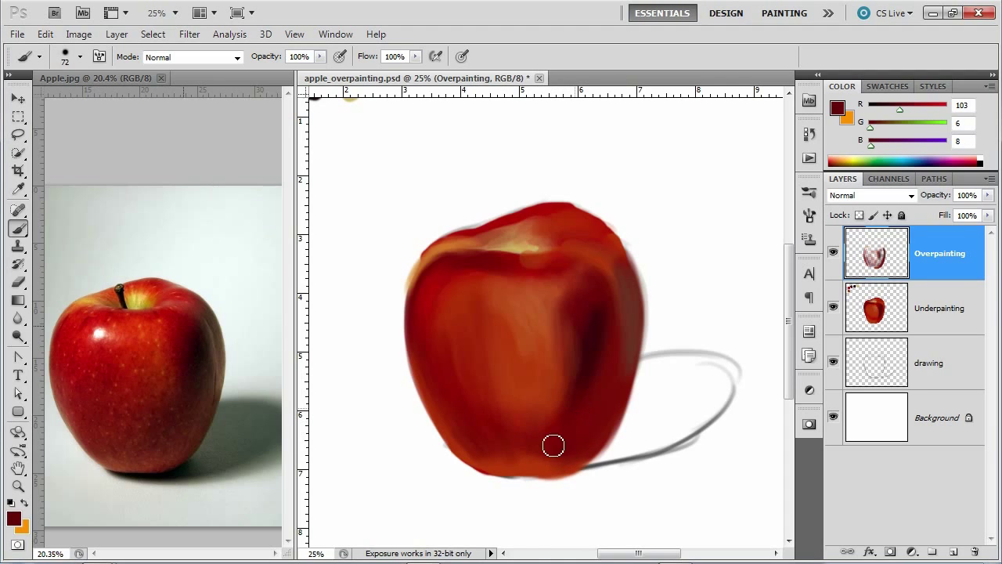
mouse_move(488, 410)
left_mouse_down()
mouse_move(489, 439)
mouse_move(507, 469)
mouse_move(527, 452)
mouse_move(555, 451)
mouse_move(567, 471)
mouse_move(589, 460)
left_mouse_up()
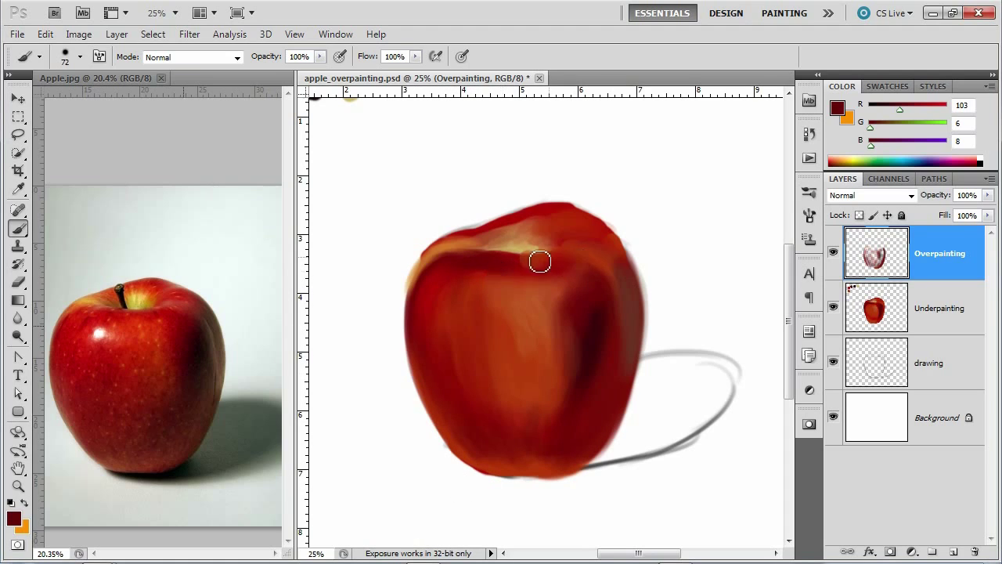
Step: Compare the apple with and without the Overpainting layer, leaving the layer visible
left_click(833, 258)
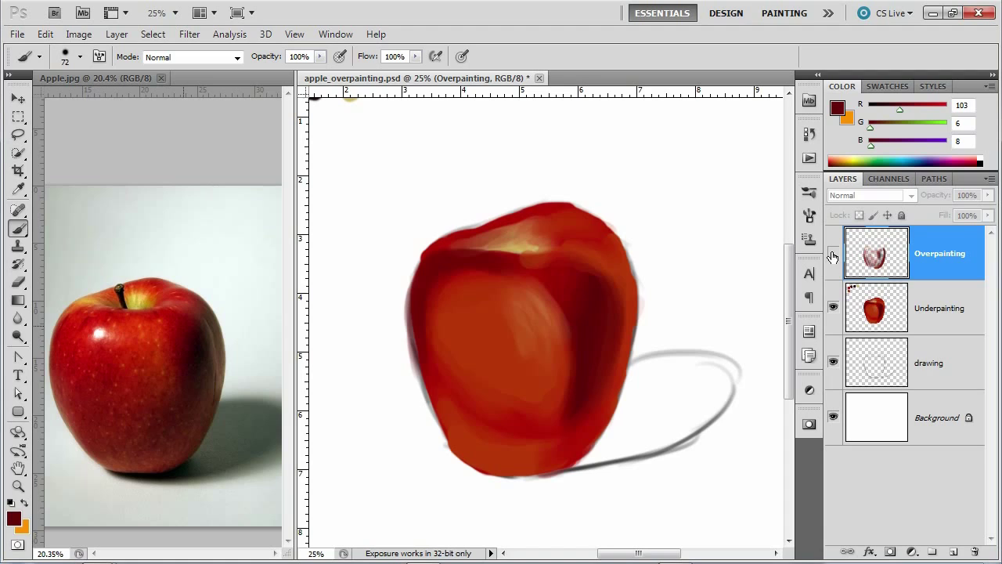
left_click(832, 254)
left_click(832, 254)
left_click(831, 255)
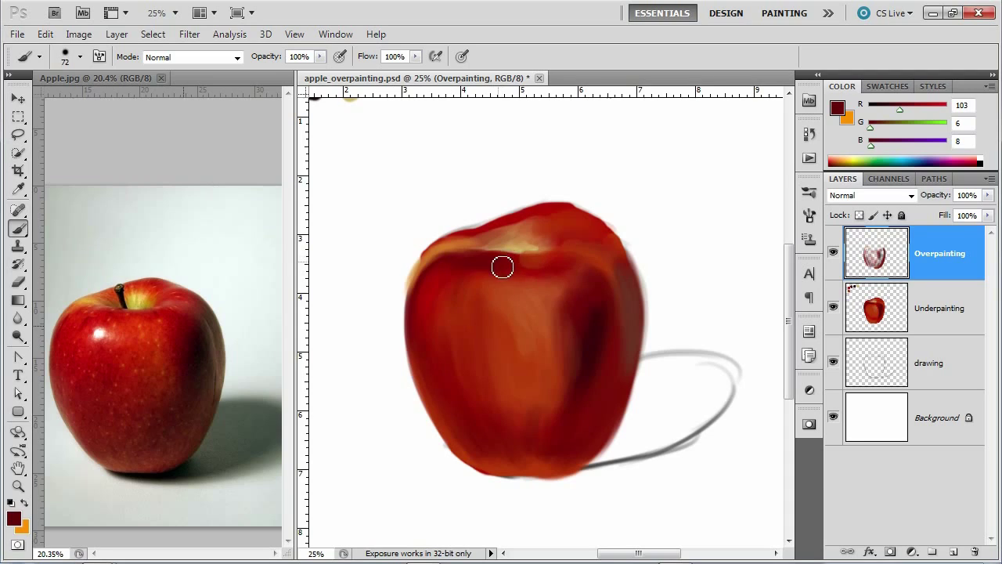
Step: Lasso the upper front of the apple along the lower contour of the rim, with 0 px feather, ready for brushing
left_click(18, 135)
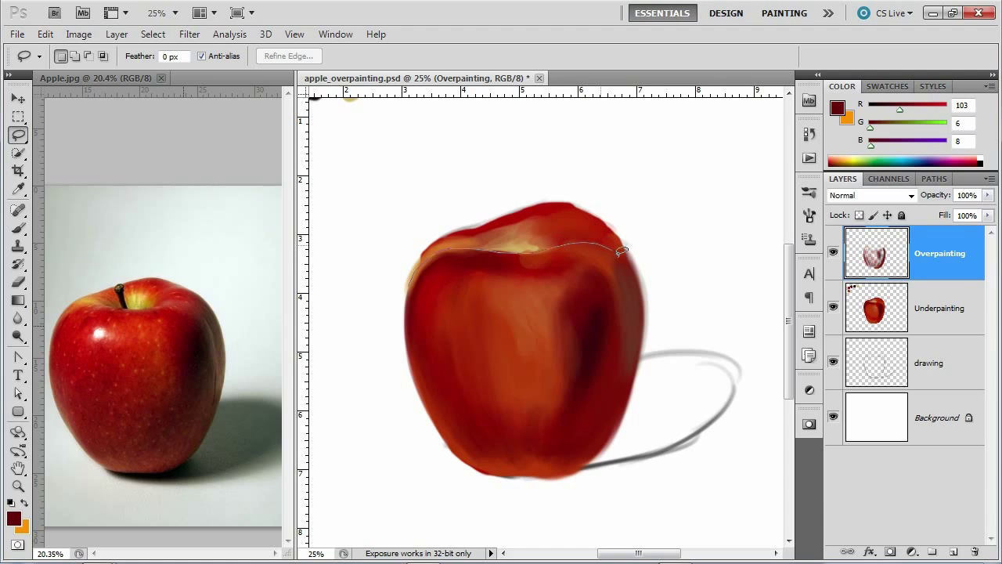
mouse_move(601, 348)
left_mouse_down()
mouse_move(489, 375)
mouse_move(397, 339)
left_mouse_up()
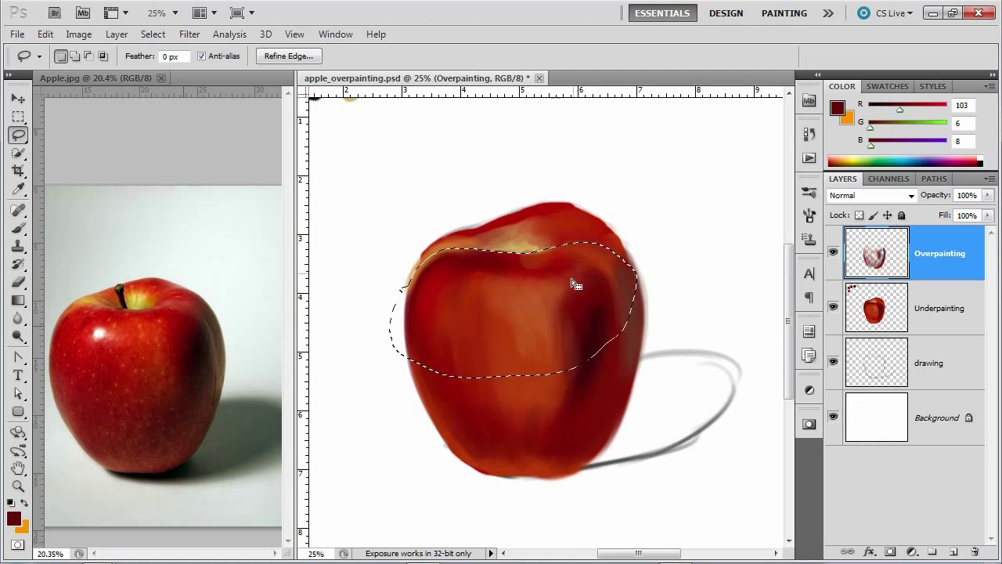
left_click(18, 228)
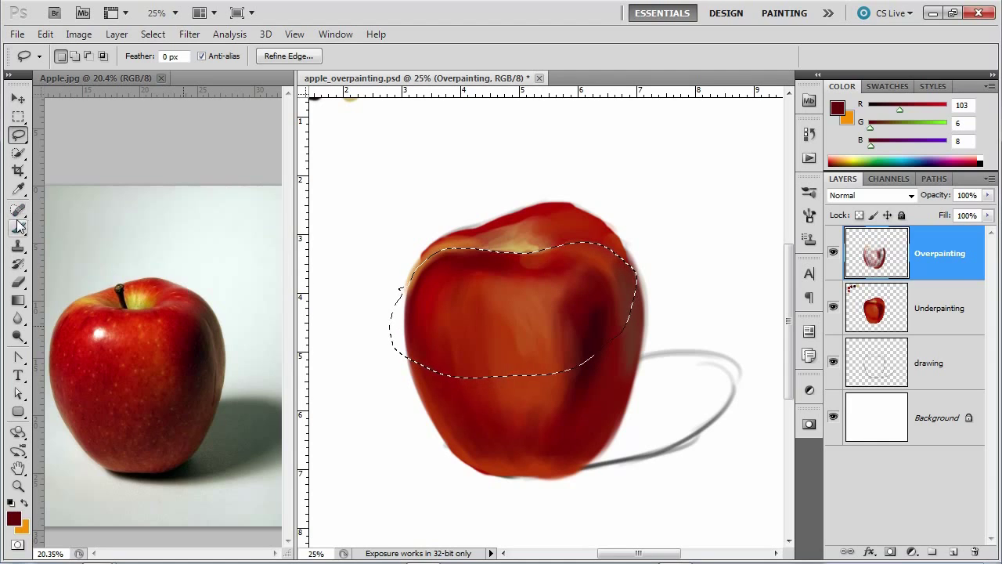
Step: Work sampled red and orange-brown into the band just below the rim inside the selection, undoing an unwanted stroke
left_click(538, 298, "alt")
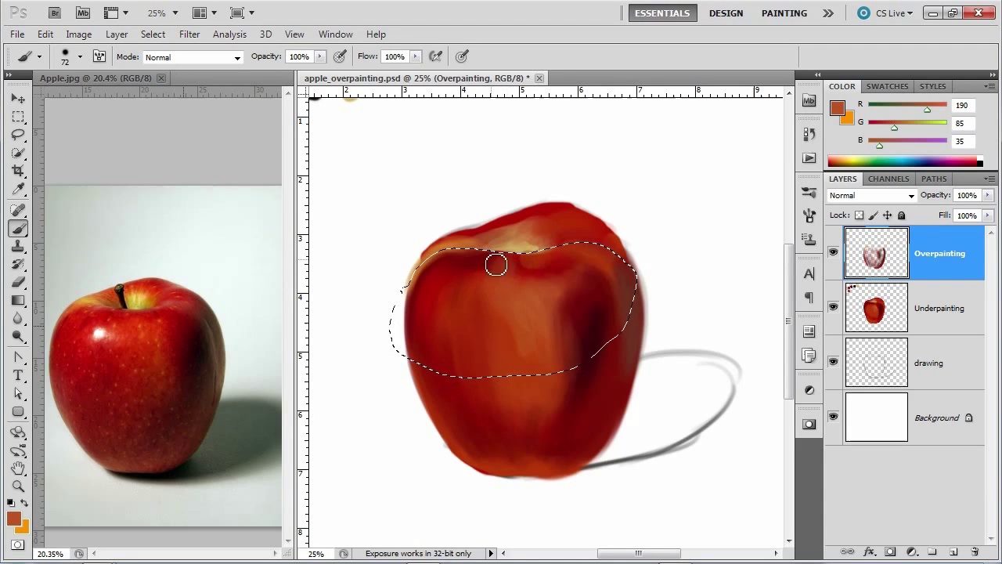
key("ctrl+z")
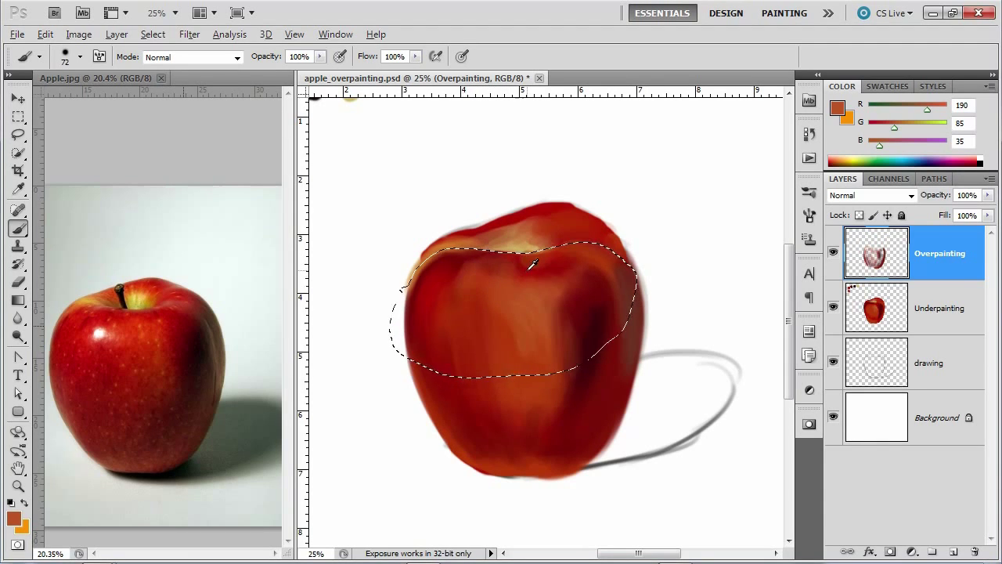
left_click(531, 268, "alt")
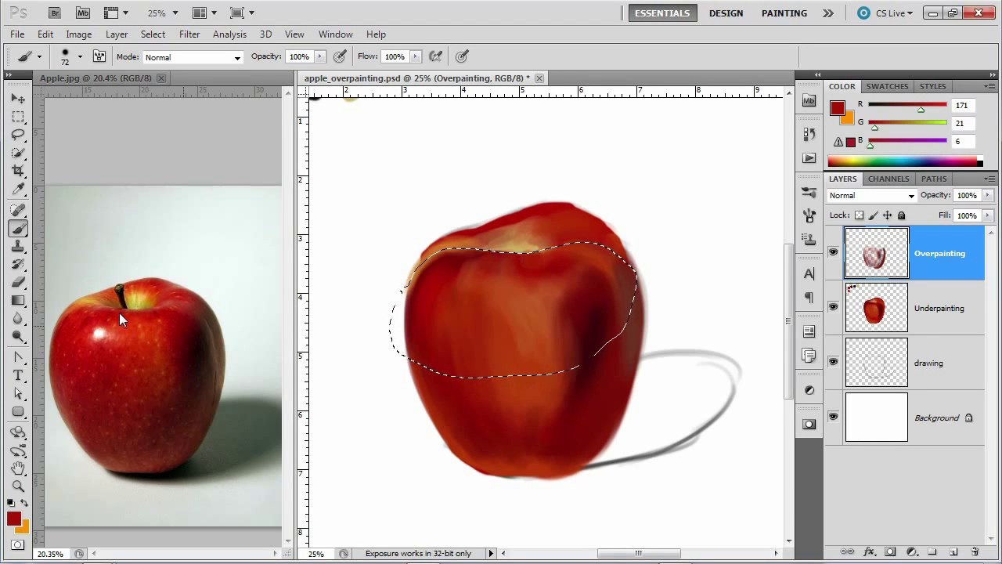
left_click(537, 279, "alt")
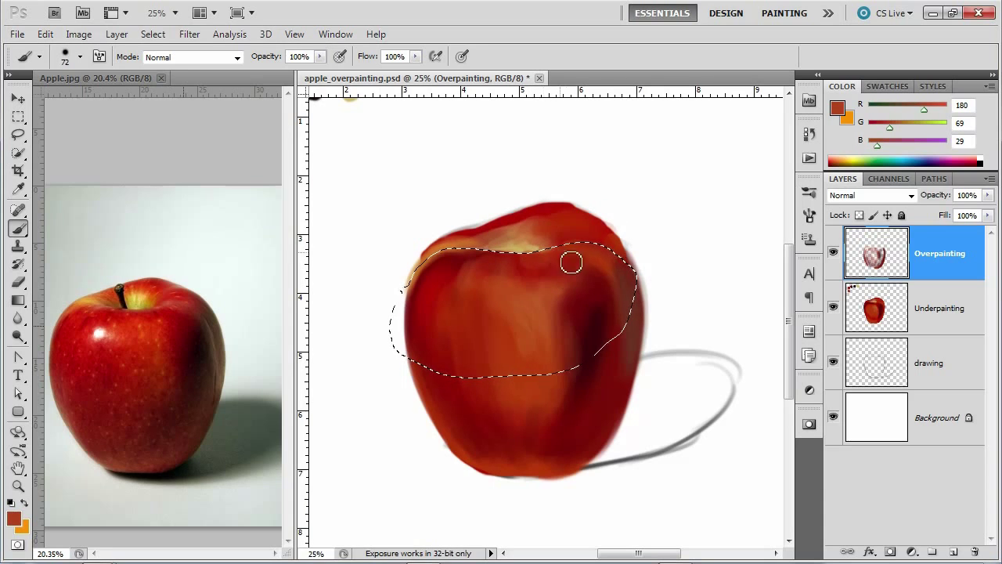
Step: Paint fine dark red and maroon streaks running down from the rim into the front, using a 24 px brush
left_click(582, 305, "alt")
mouse_move(533, 269)
left_mouse_down()
mouse_move(586, 283)
mouse_move(542, 263)
mouse_move(605, 279)
mouse_move(594, 264)
mouse_move(584, 262)
mouse_move(604, 295)
mouse_move(490, 281)
mouse_move(486, 267)
mouse_move(449, 308)
mouse_move(485, 260)
mouse_move(470, 304)
mouse_move(442, 274)
mouse_move(467, 263)
mouse_move(444, 310)
mouse_move(480, 265)
mouse_move(443, 290)
mouse_move(485, 262)
mouse_move(455, 298)
mouse_move(484, 264)
mouse_move(472, 260)
mouse_move(453, 291)
mouse_move(459, 272)
mouse_move(450, 291)
mouse_move(497, 259)
mouse_move(479, 312)
mouse_move(502, 266)
mouse_move(487, 288)
mouse_move(488, 315)
mouse_move(501, 273)
left_mouse_up()
left_click(461, 275, "alt")
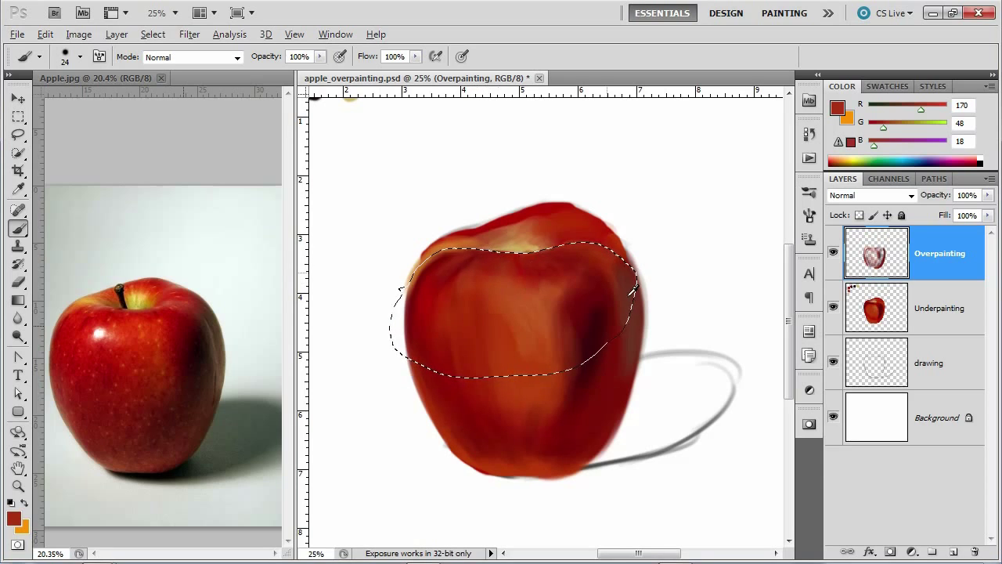
left_click(450, 360, "alt")
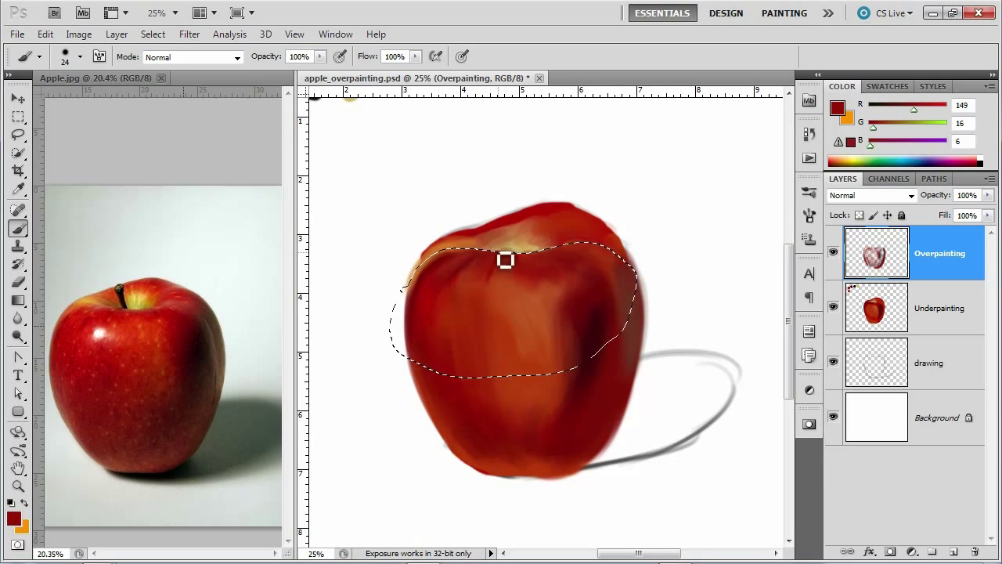
mouse_move(505, 260)
left_mouse_down()
mouse_move(517, 262)
mouse_move(512, 278)
mouse_move(530, 291)
mouse_move(542, 268)
mouse_move(590, 290)
left_mouse_up()
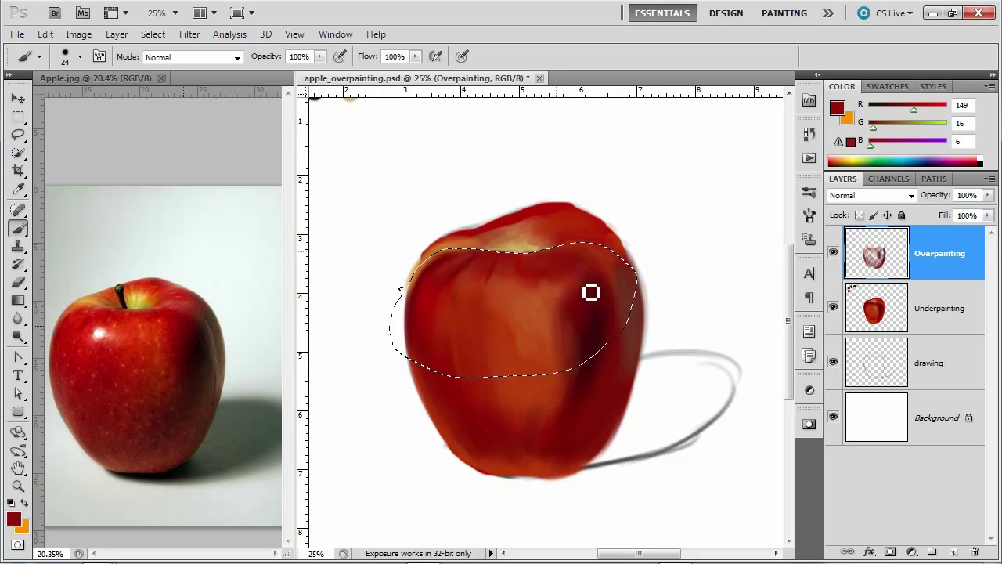
Step: Blend sampled orange-brown and dark red strokes into the upper front of the apple inside the selection, using a 67 px brush
right_click(507, 292, "alt")
left_click(481, 298, "alt")
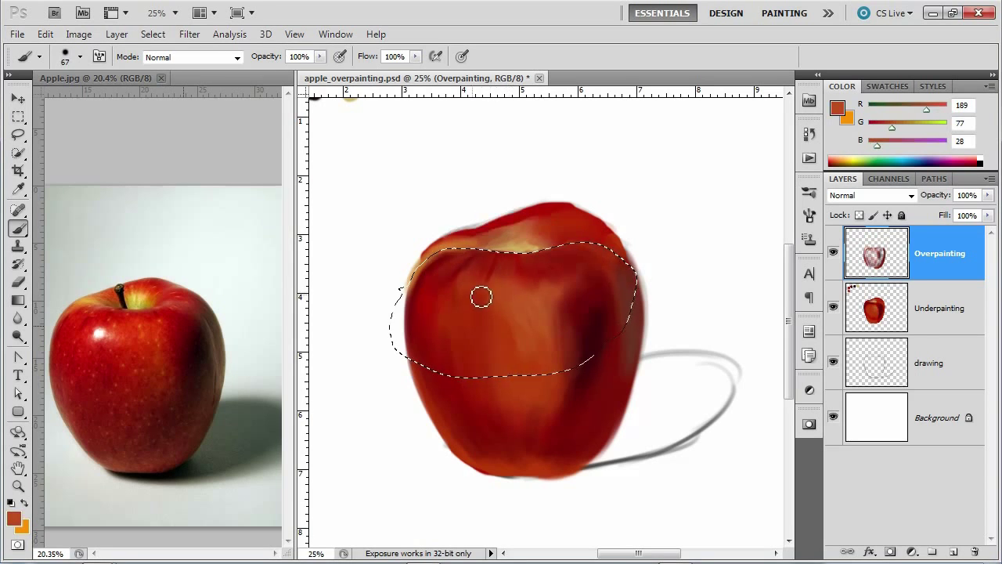
left_click_drag(480, 297, 507, 271)
left_click(498, 278, "alt")
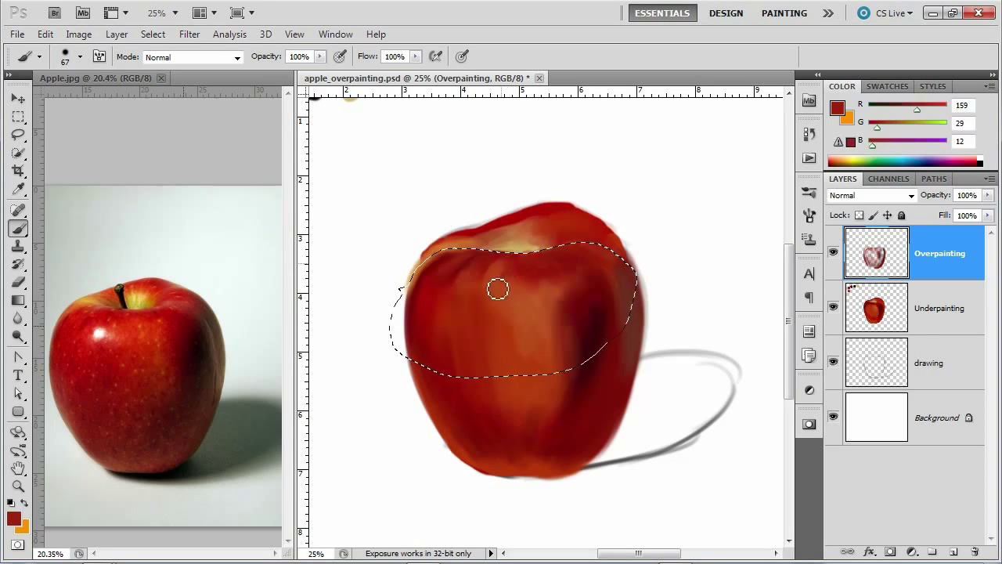
mouse_move(492, 298)
left_mouse_down()
mouse_move(475, 289)
mouse_move(465, 300)
mouse_move(449, 282)
mouse_move(439, 362)
left_mouse_up()
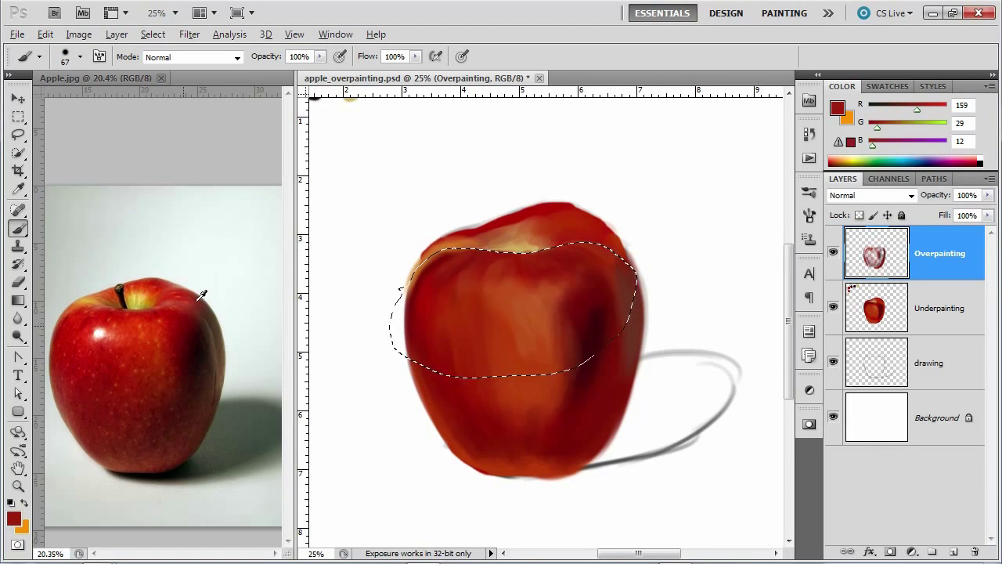
Step: Invert the selection so the rim and the area outside the apple's upper front can be painted
left_click(642, 217, "alt")
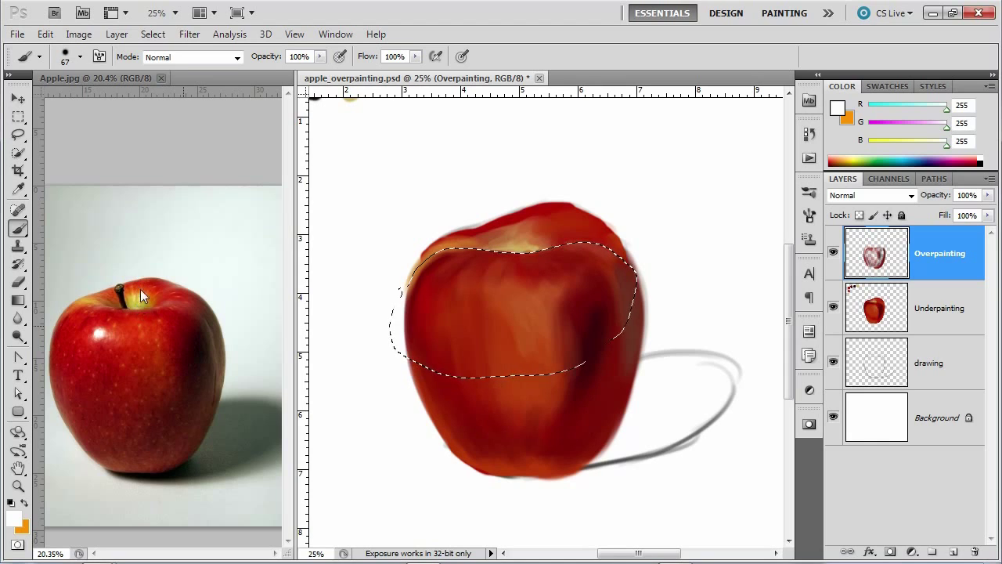
left_click(152, 35)
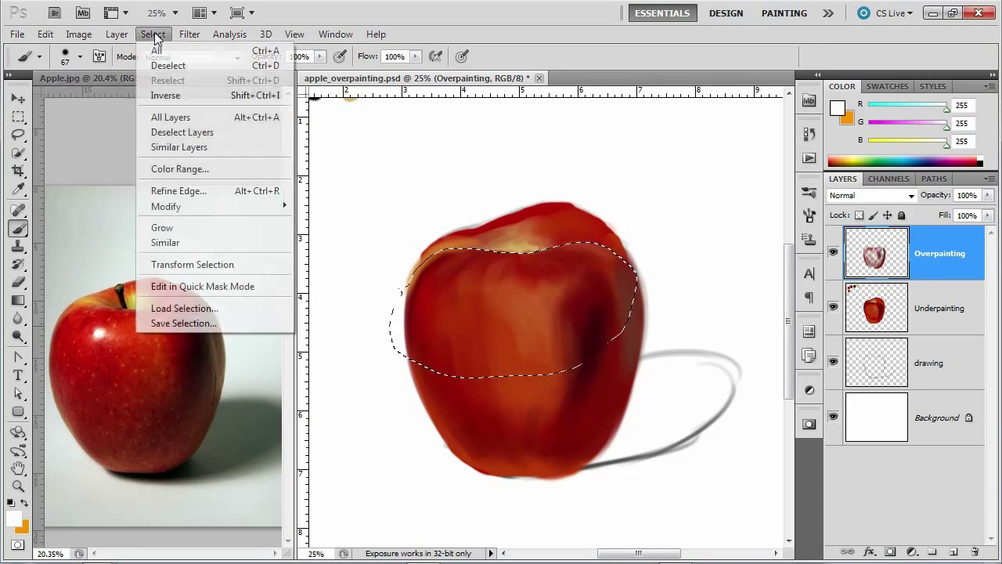
left_click(178, 96)
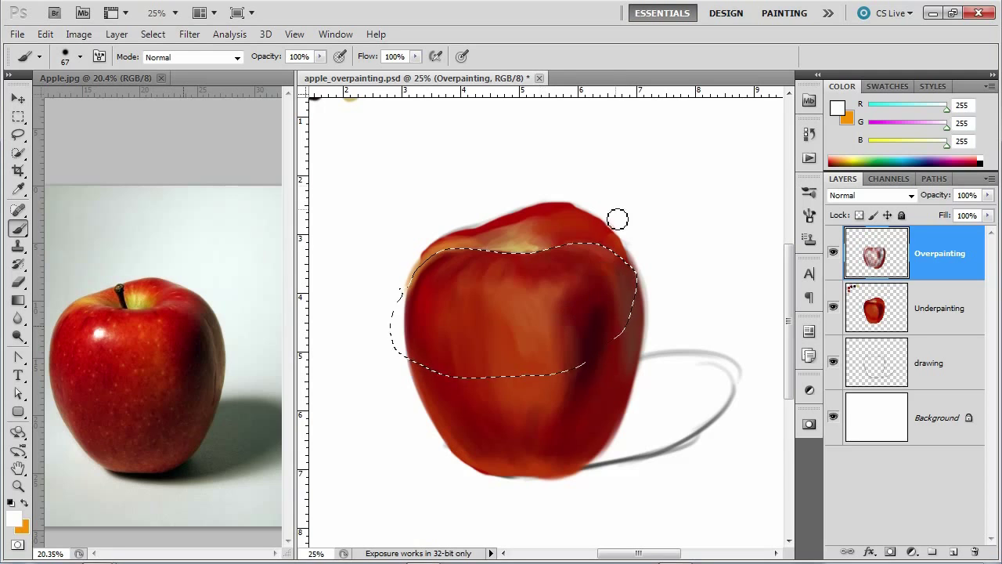
scroll(589, 261, "up", 1)
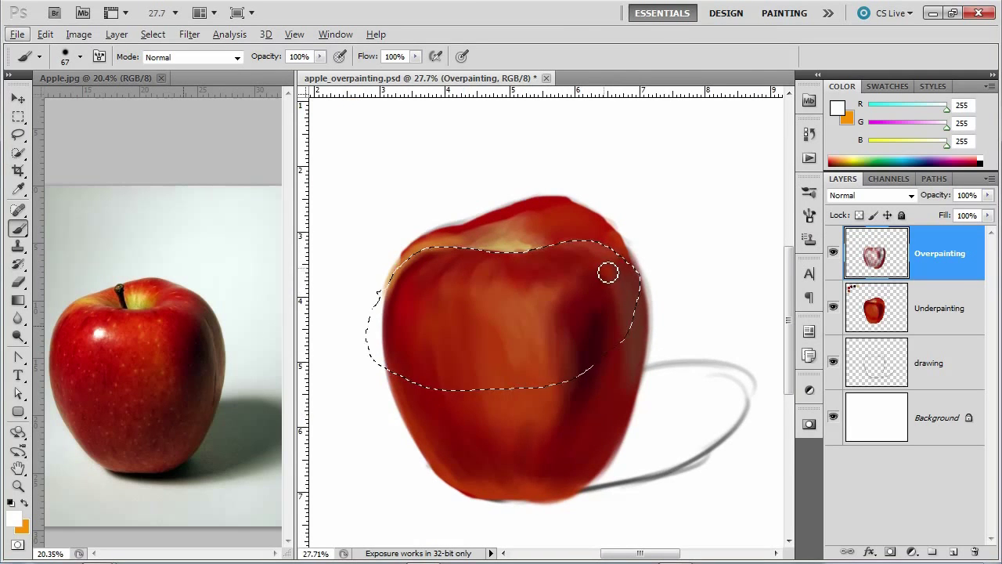
scroll(608, 270, "down", 1)
scroll(606, 262, "down", 5)
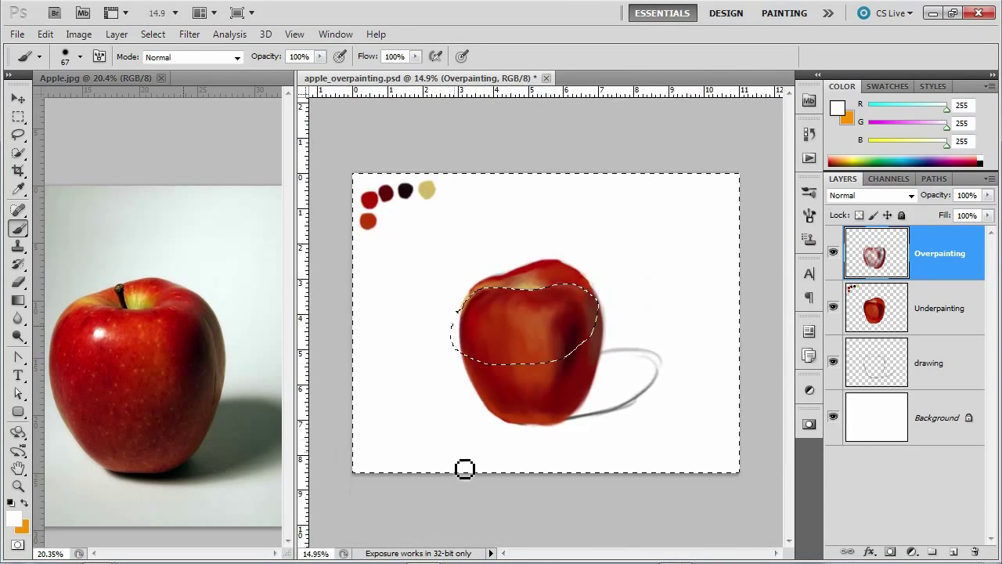
scroll(672, 424, "up", 5)
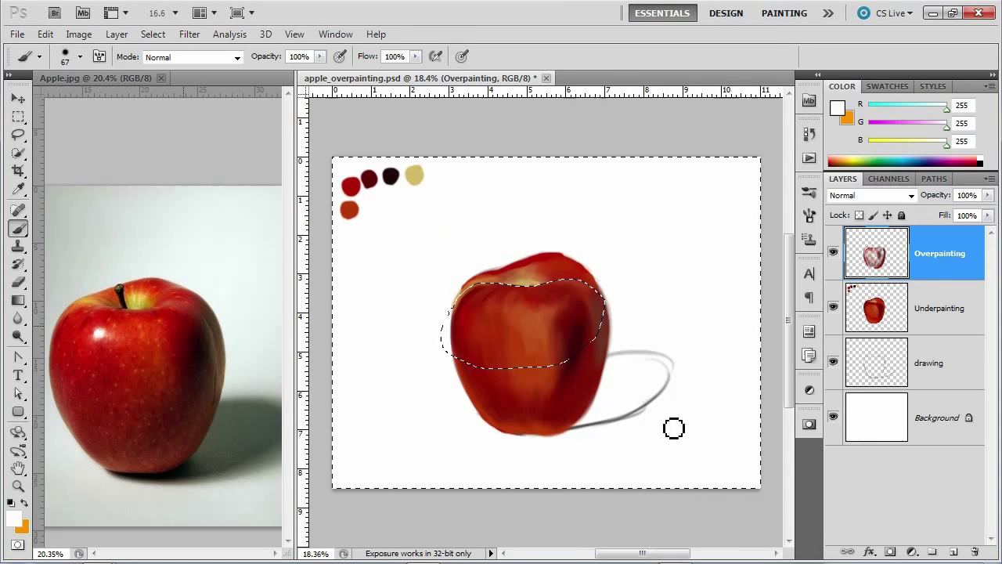
left_click_drag(428, 252, 452, 278)
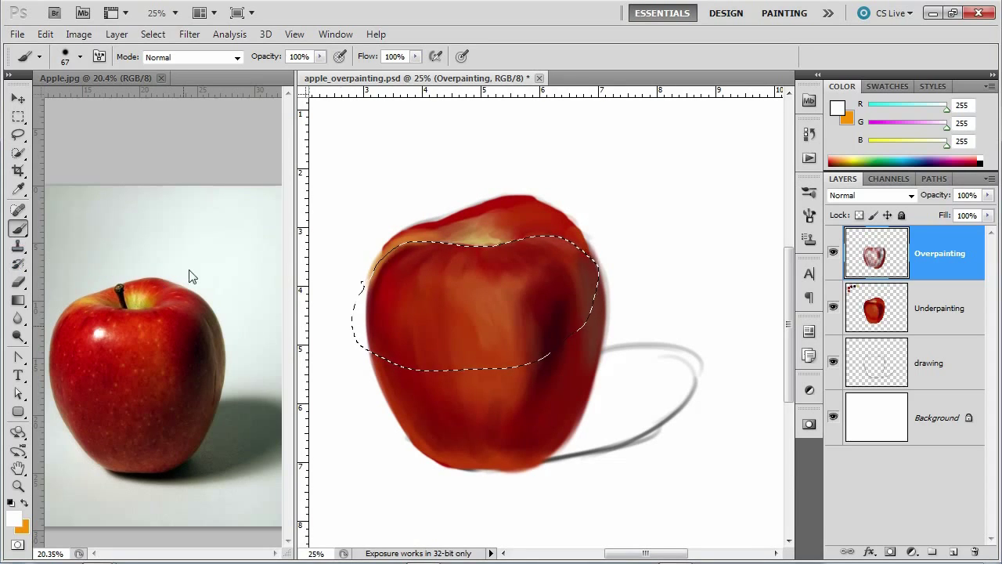
Step: Paint sampled red and orange-brown strokes over the rim and hollow with 67 px and 35 px brushes, undoing a stray stroke beyond the outline
left_click(530, 218, "alt")
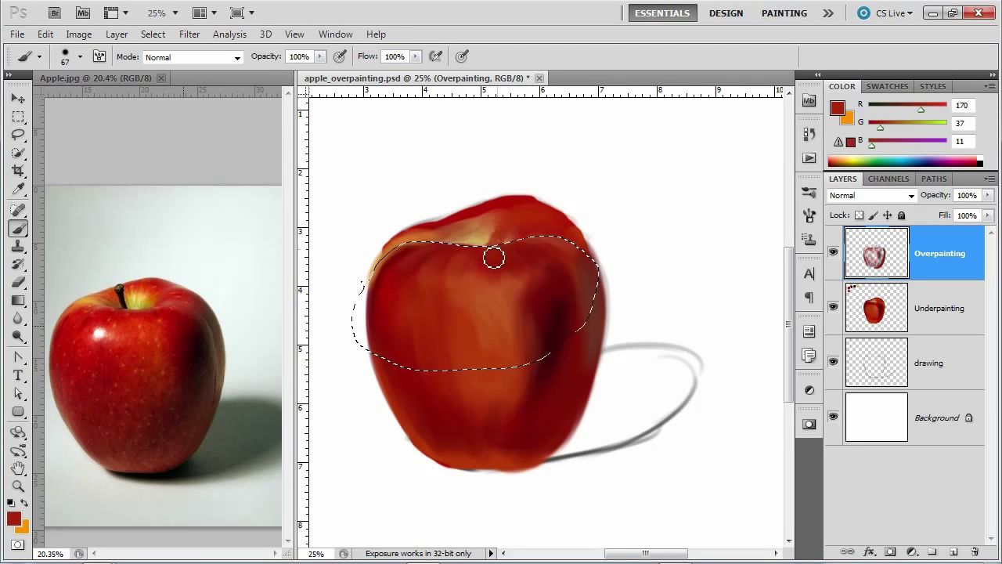
left_click_drag(477, 245, 461, 247)
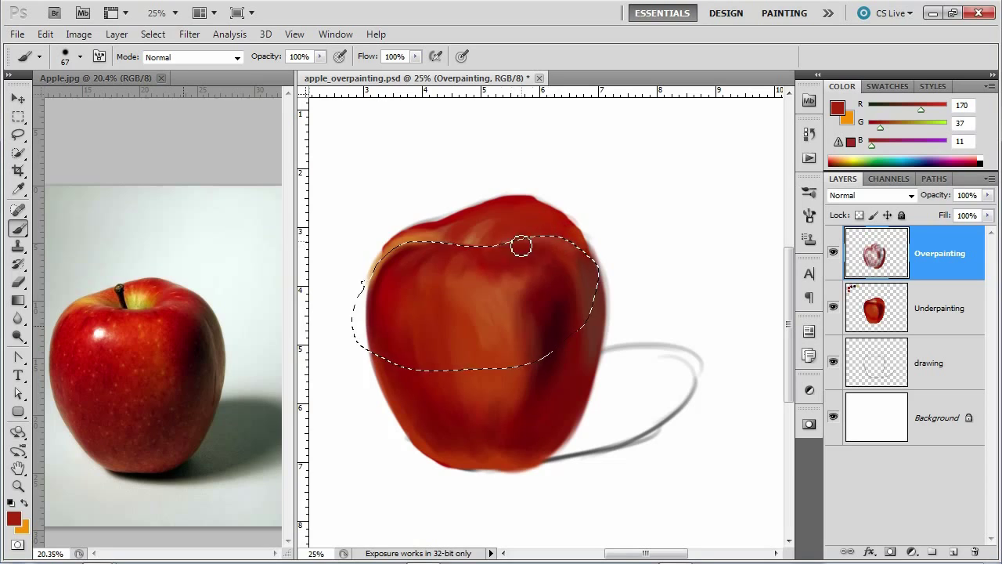
left_click(505, 283, "alt")
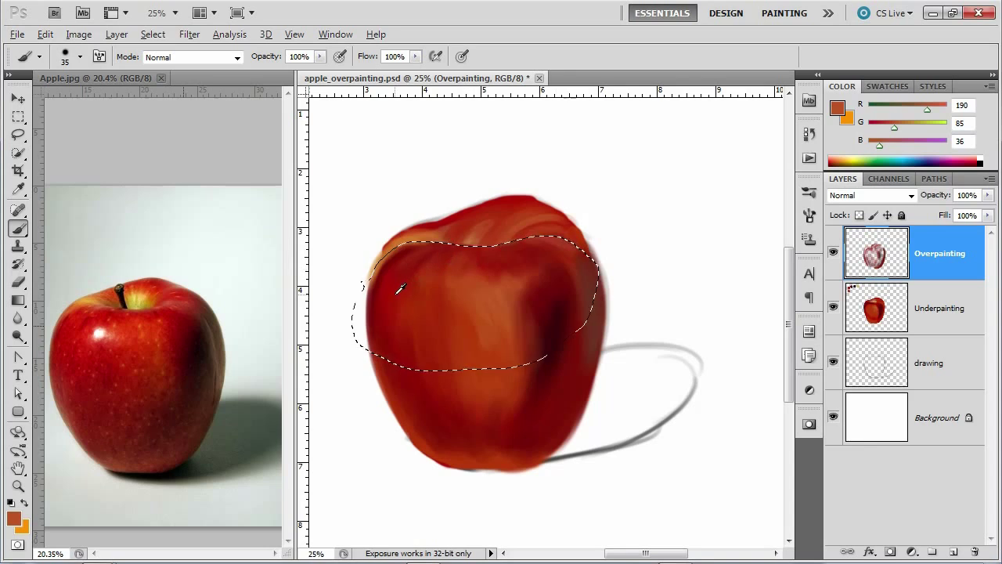
left_click(544, 213, "alt")
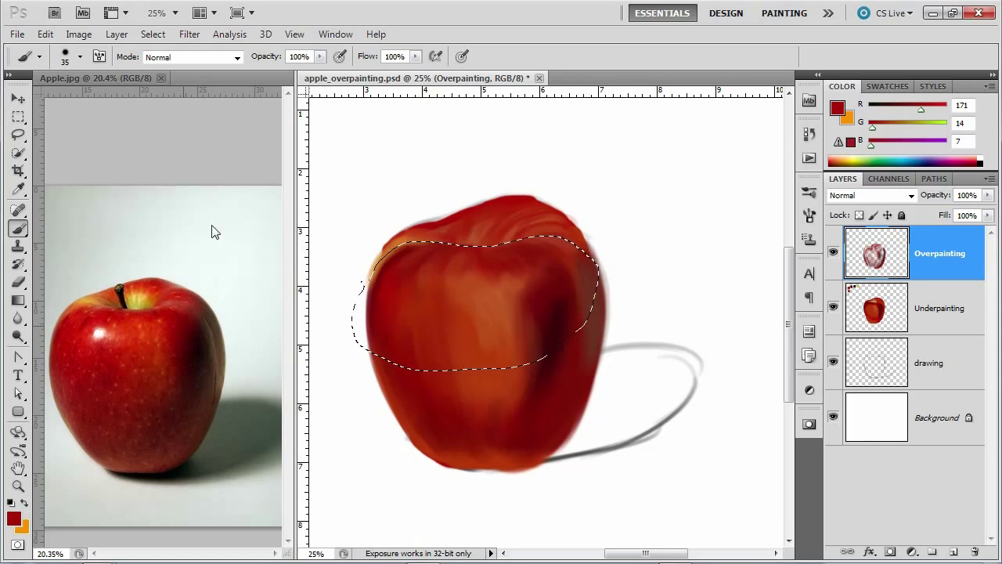
left_click_drag(431, 219, 365, 179)
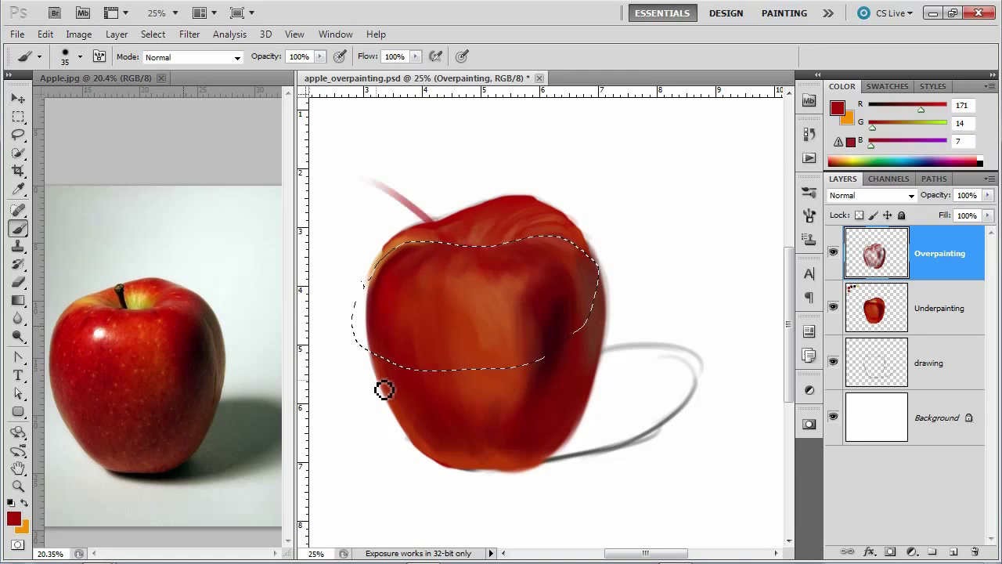
key("ctrl+z")
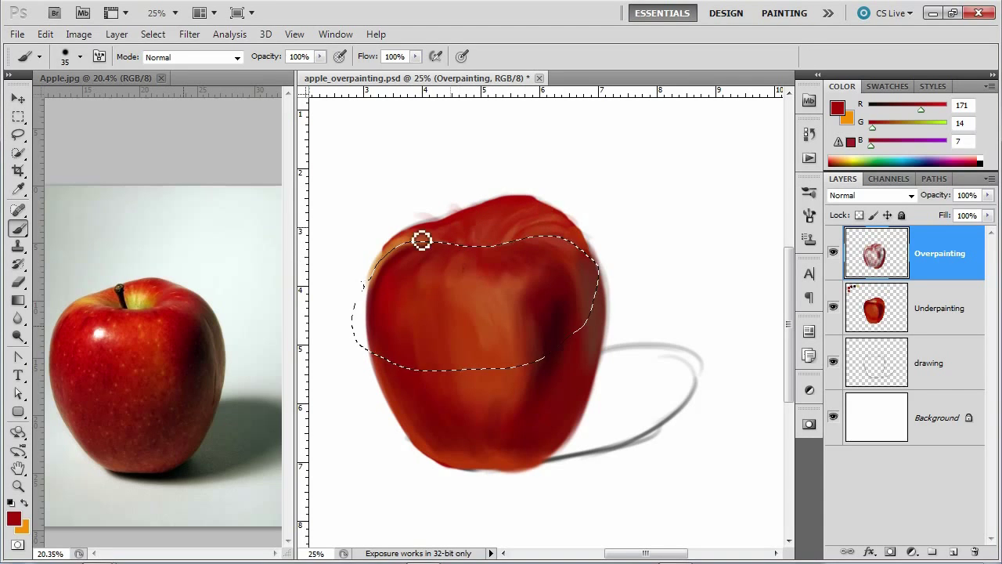
Step: Paint olive-yellow, brown, orange and pale yellow streaks radiating from the stem hollow, sampling colours from the reference photo and the painted apple
left_click(144, 302, "alt")
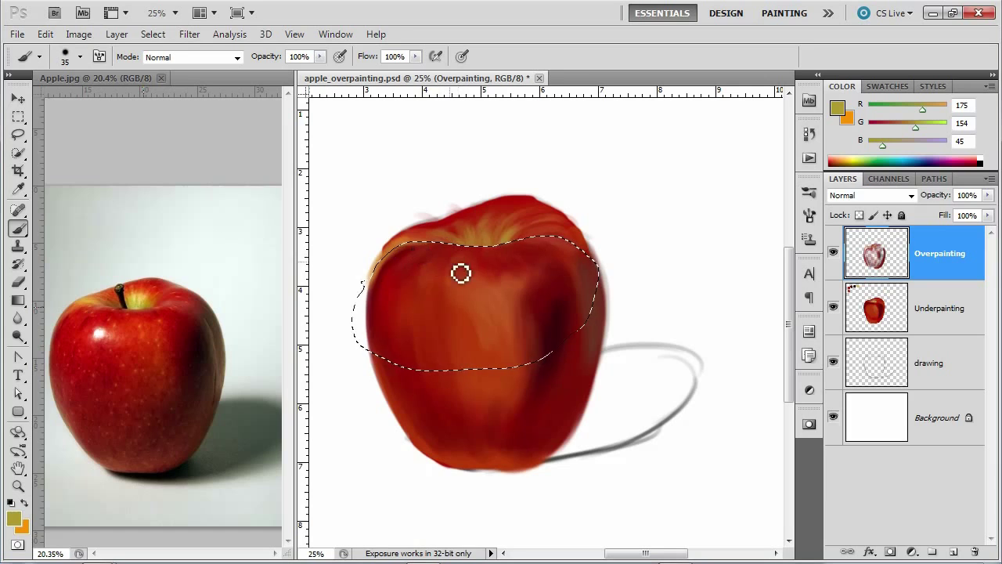
left_click(119, 298, "alt")
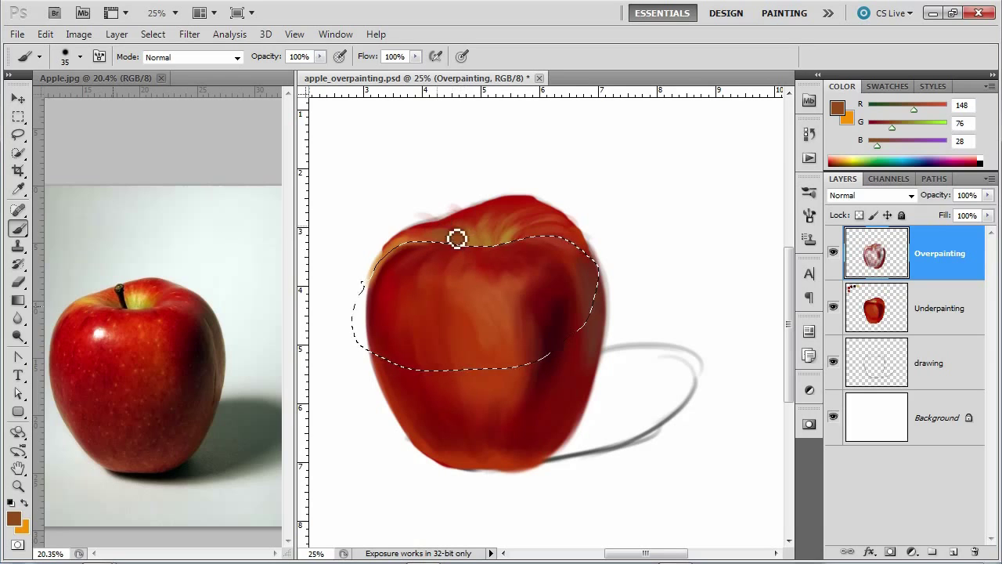
left_click(480, 337, "alt")
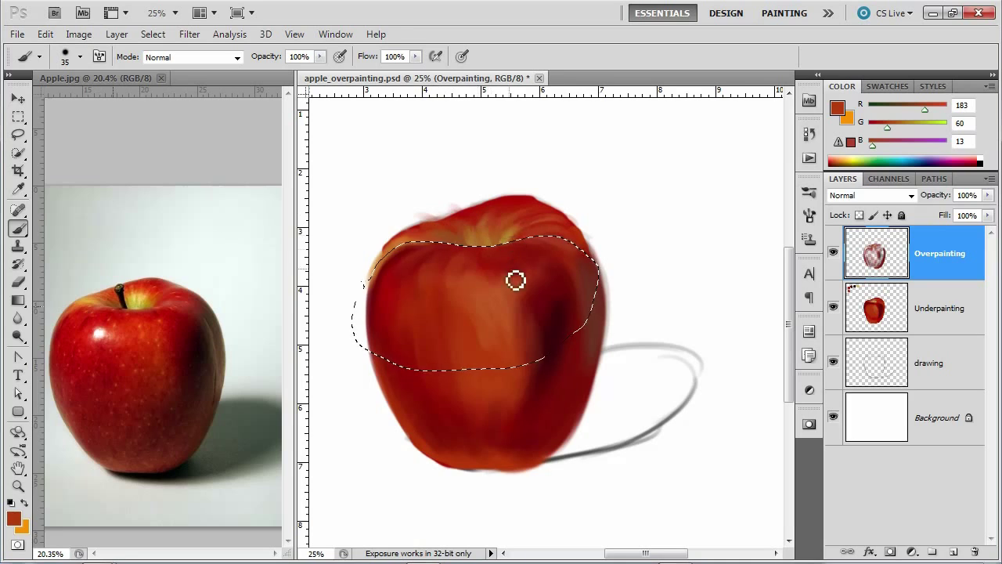
left_click(139, 296, "alt")
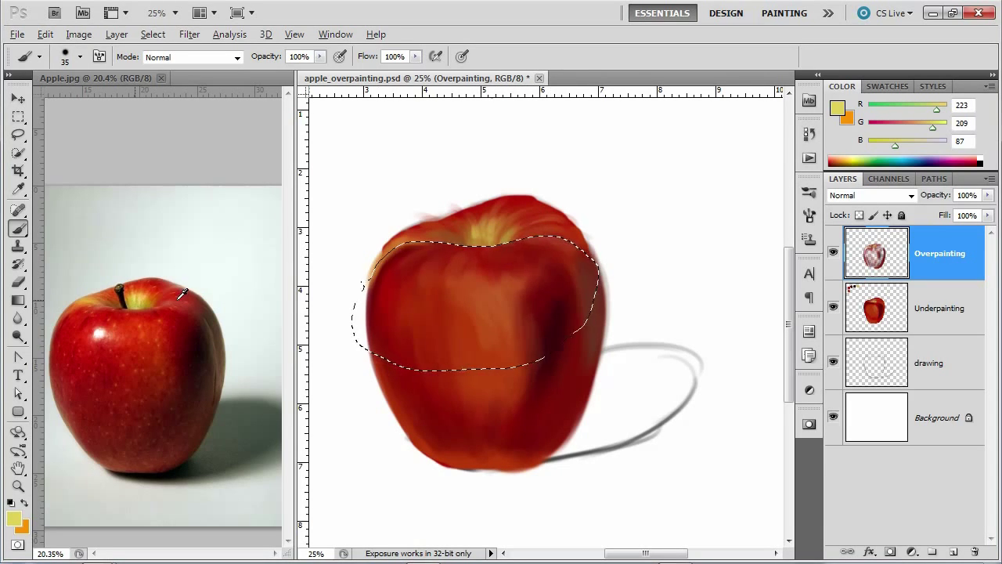
left_click(218, 268, "alt")
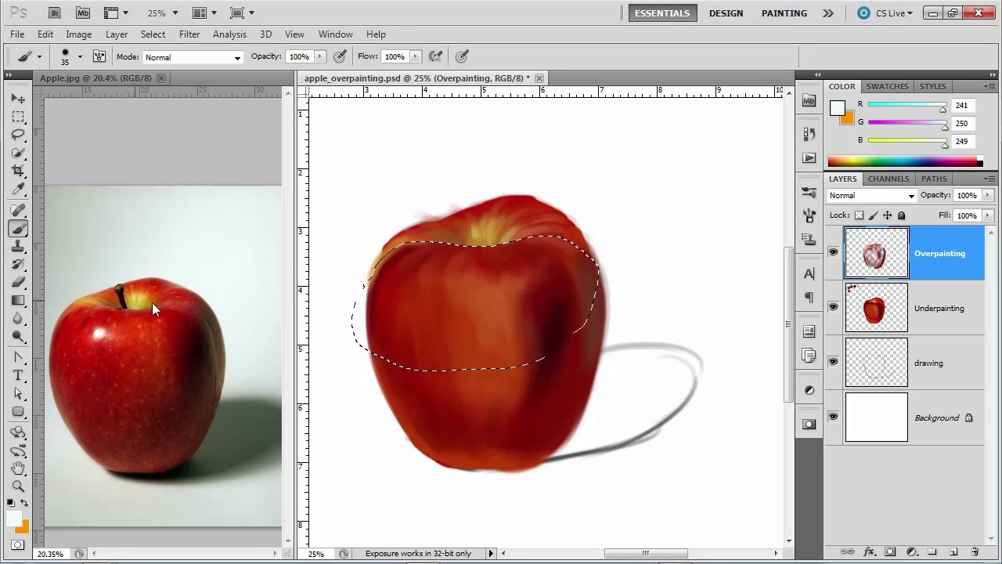
Step: Sample the near-black stem colour from the reference photo and add a layer named stem above Overpainting
scroll(521, 273, "up", 2)
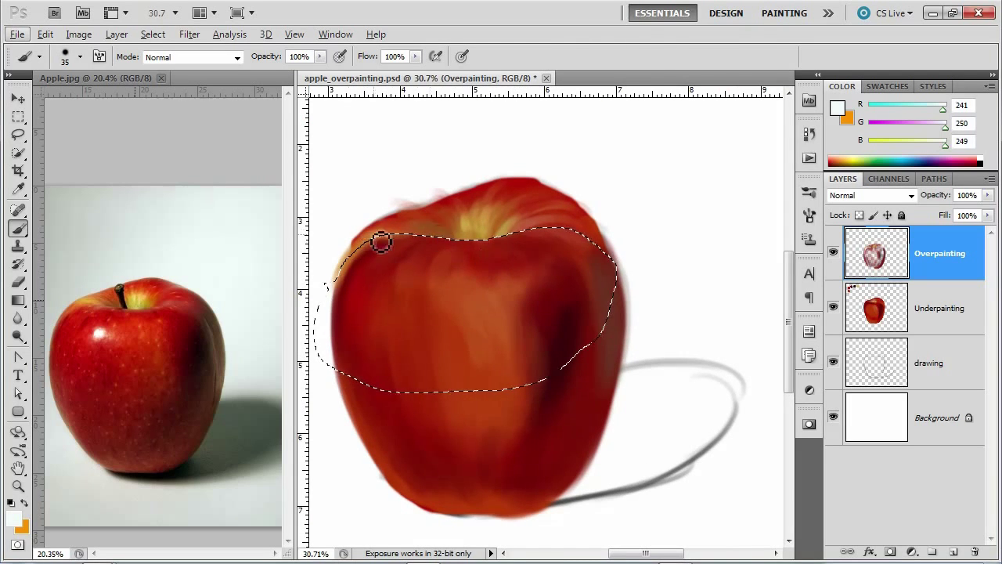
left_click_drag(459, 270, 499, 286)
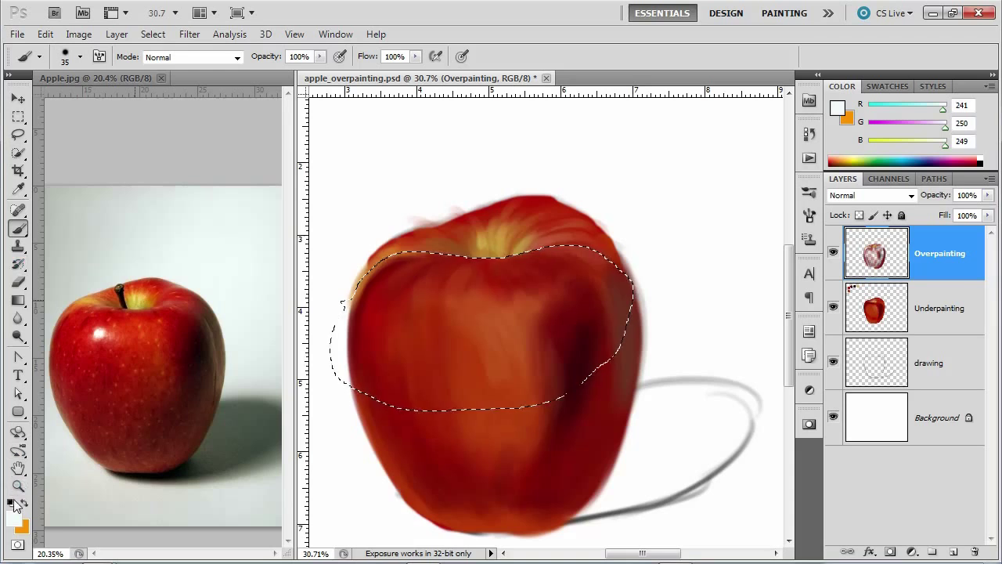
left_click(122, 294, "alt")
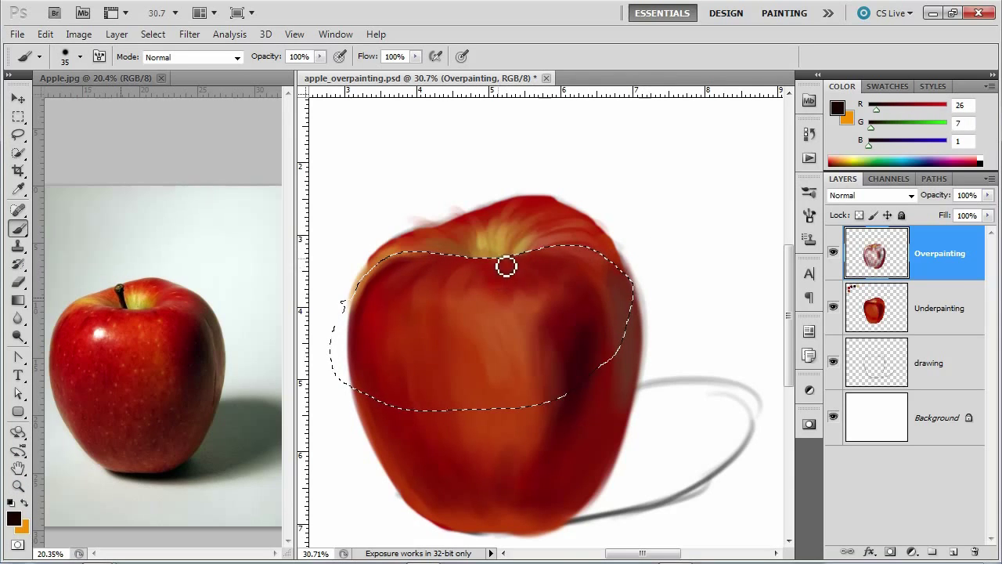
left_click(955, 551)
double_click(935, 253)
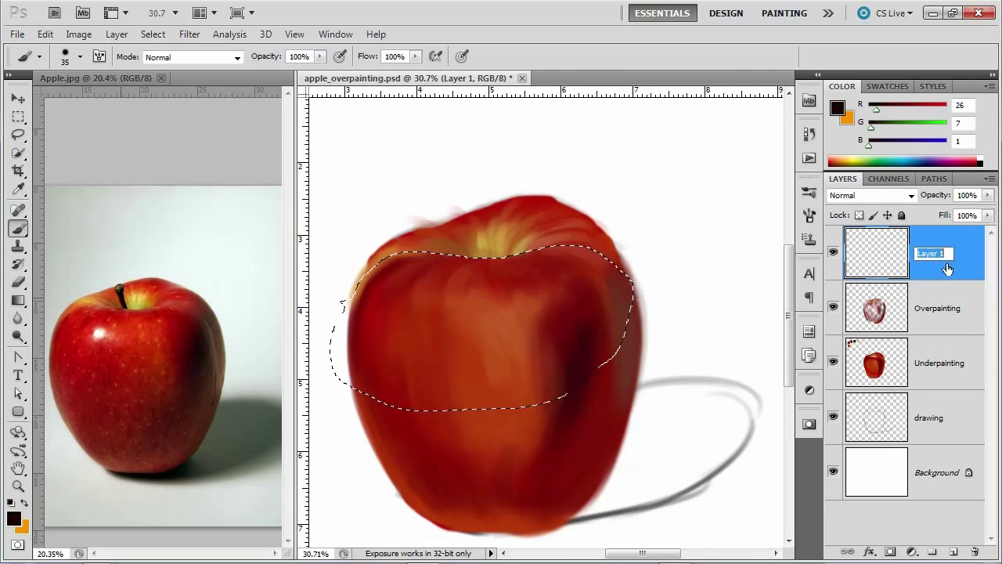
type("stem")
key("Return")
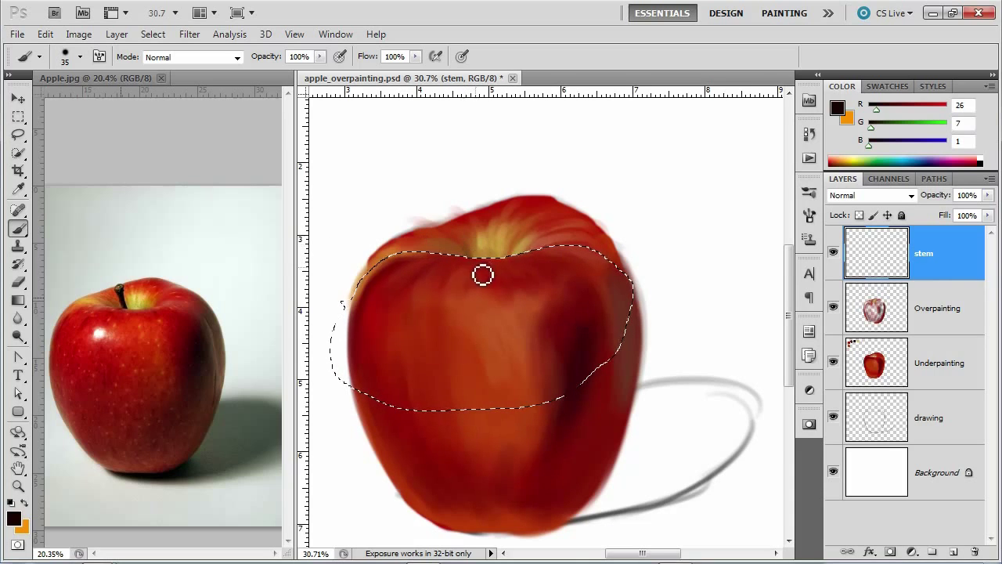
Step: Paint a near-black stem with a thickened tip rising from the hollow, using a 16 px brush, and shade it with sampled brown and light tones
mouse_move(480, 244)
left_mouse_down("alt")
mouse_move(475, 253)
mouse_move(467, 223)
mouse_move(483, 269)
left_mouse_up("alt")
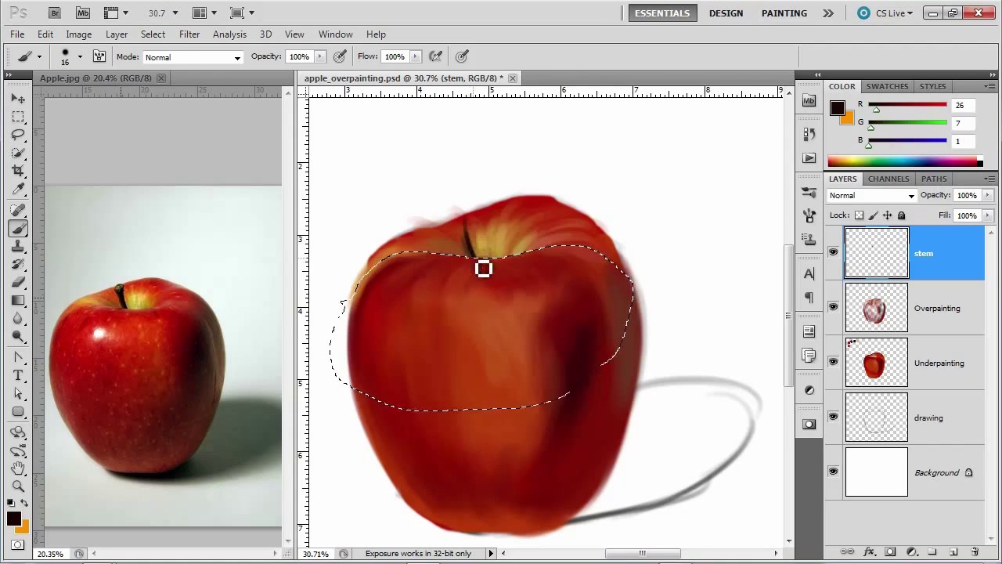
mouse_move(463, 230)
left_mouse_down()
mouse_move(478, 265)
mouse_move(459, 224)
mouse_move(471, 235)
left_mouse_up()
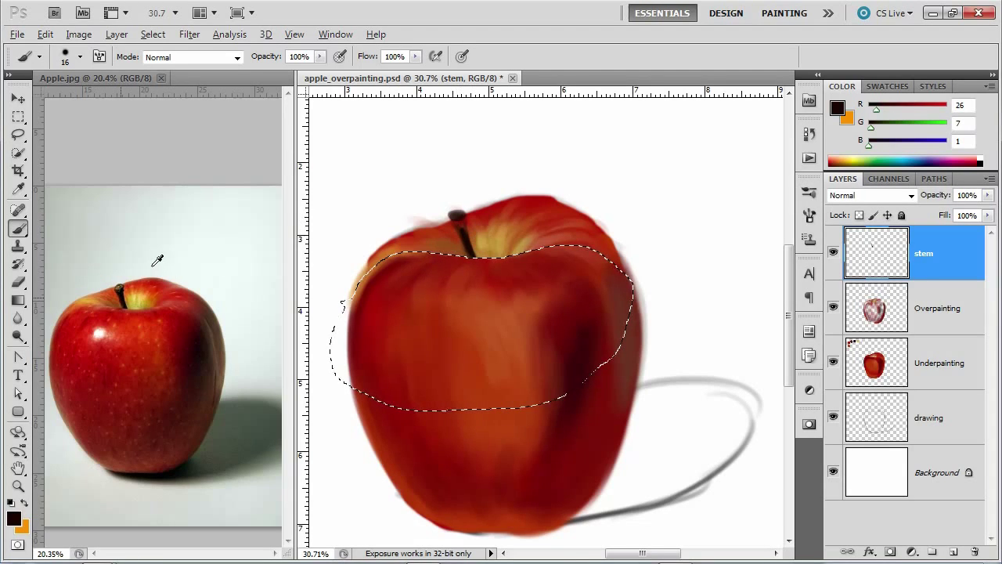
left_click(134, 284, "alt")
mouse_move(449, 221)
left_mouse_down()
mouse_move(475, 232)
mouse_move(463, 230)
left_mouse_up()
left_click(470, 230, "alt")
left_click(468, 249, "alt")
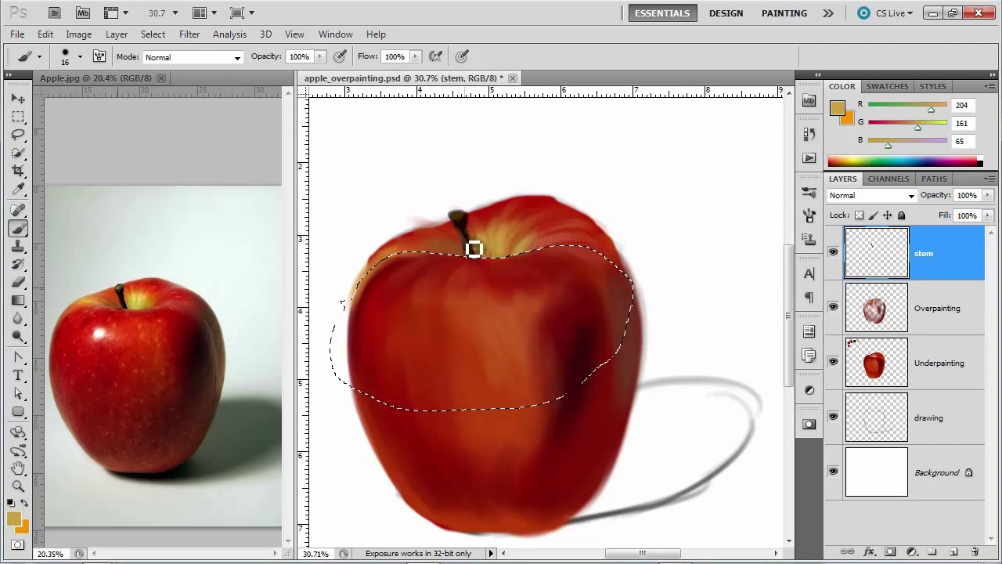
left_click(470, 226, "alt")
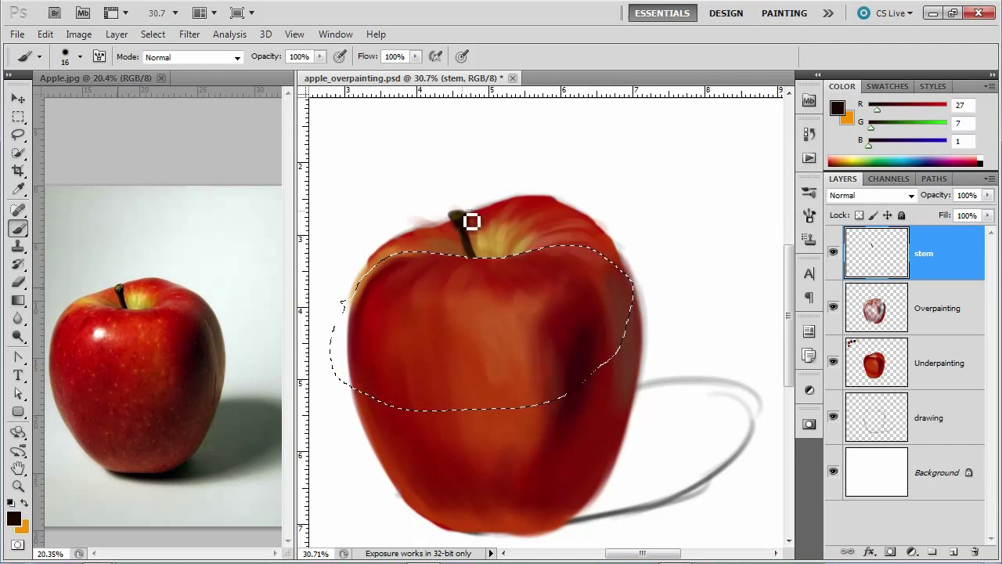
left_click_drag(466, 225, 473, 228)
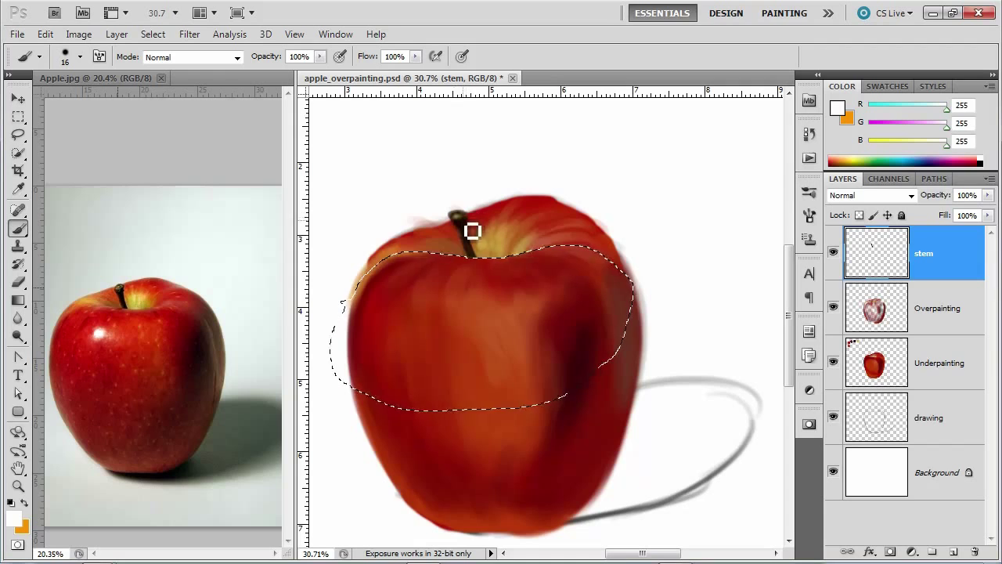
left_click(125, 288, "alt")
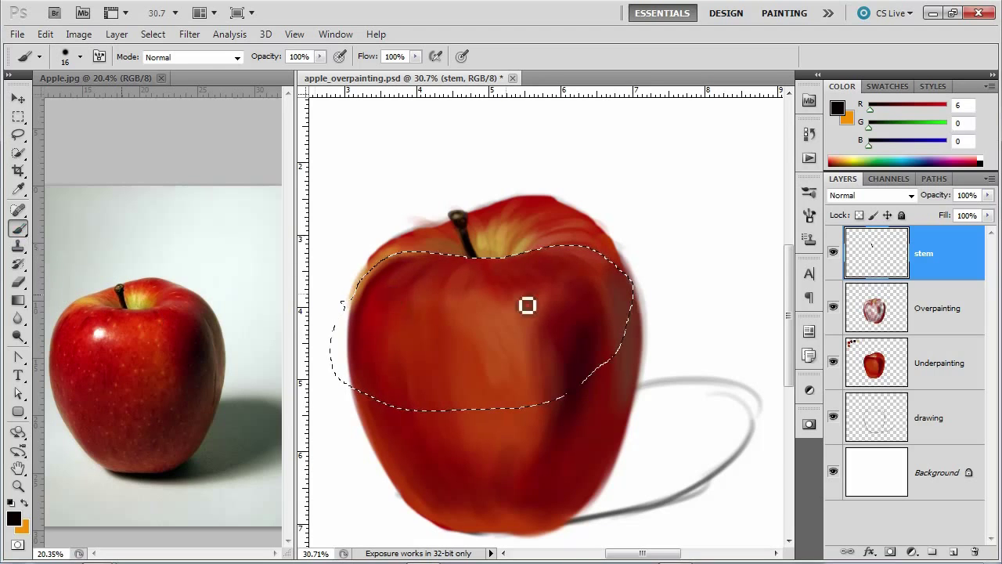
Step: Clear the selection around the apple's upper front and switch to the Zoom tool
left_click(153, 34)
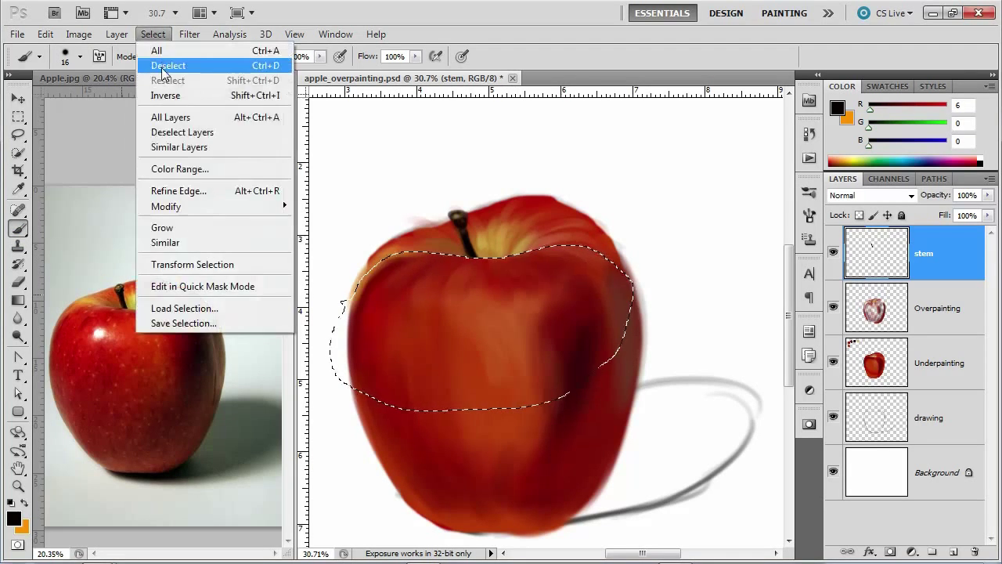
left_click(168, 62)
key("ctrl+minus")
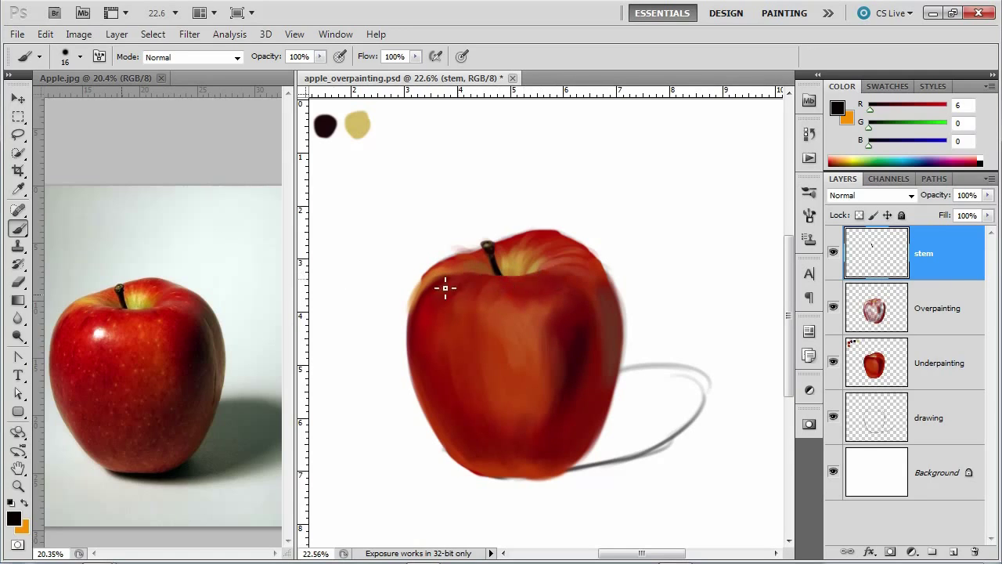
left_click(17, 485)
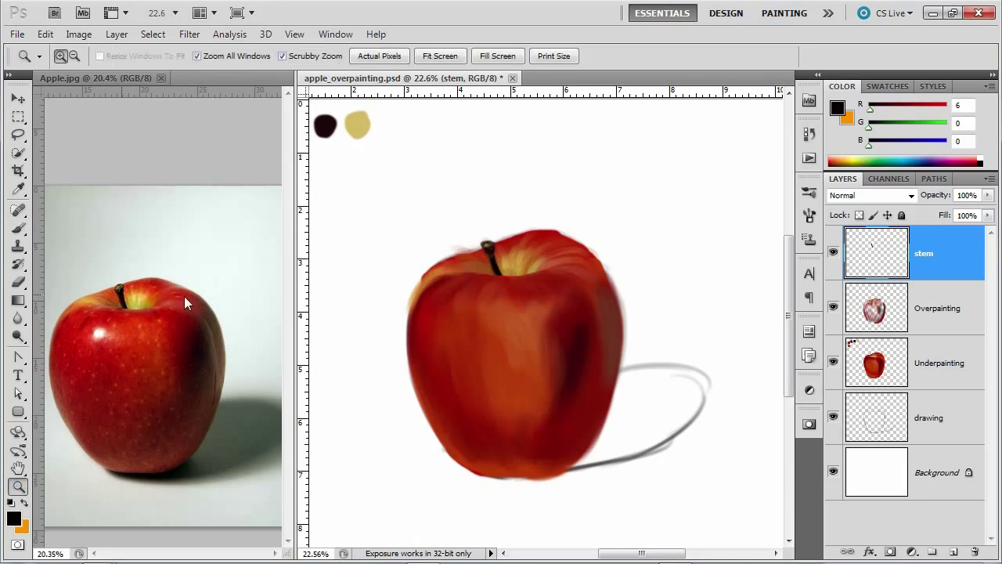
Step: Restore the last selection around the apple's upper front in the apple_overpainting document
left_click(126, 317)
left_click(125, 317)
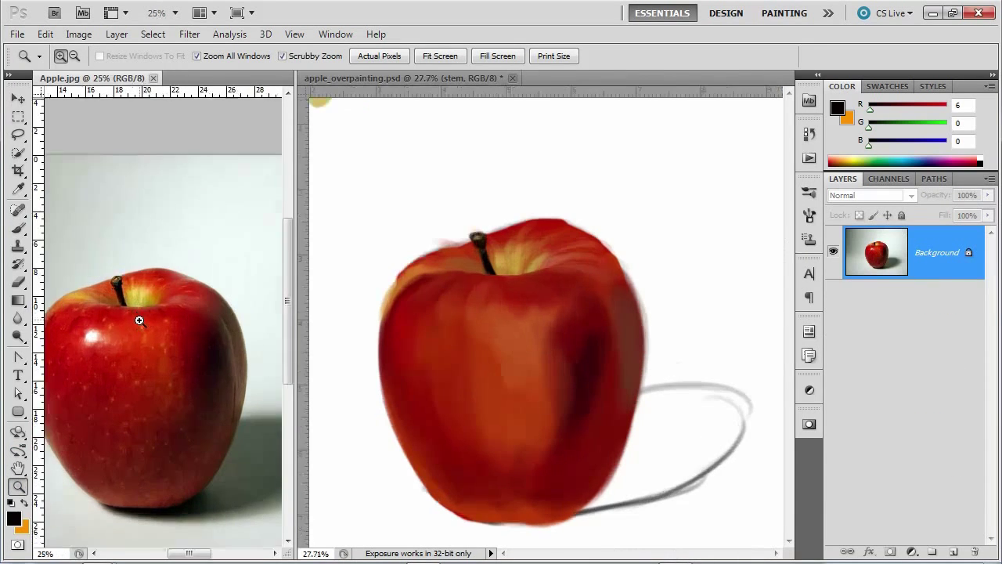
left_click(125, 316)
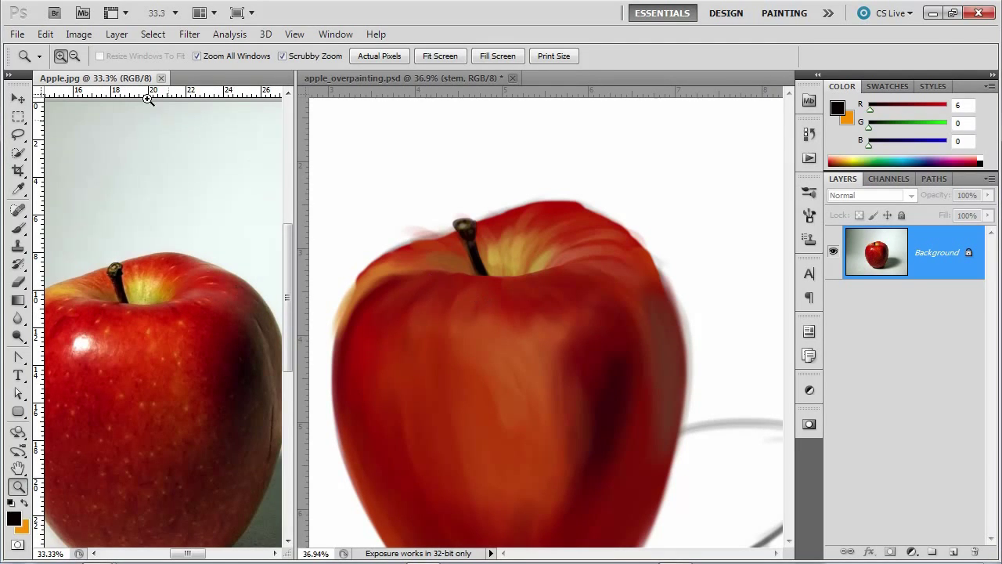
left_click(154, 36)
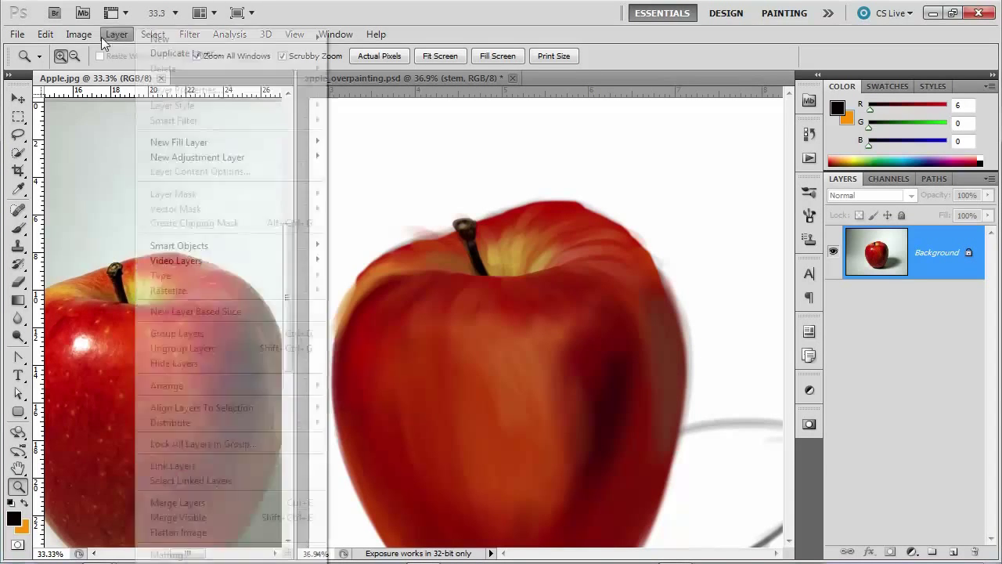
mouse_move(47, 36)
left_click(343, 15)
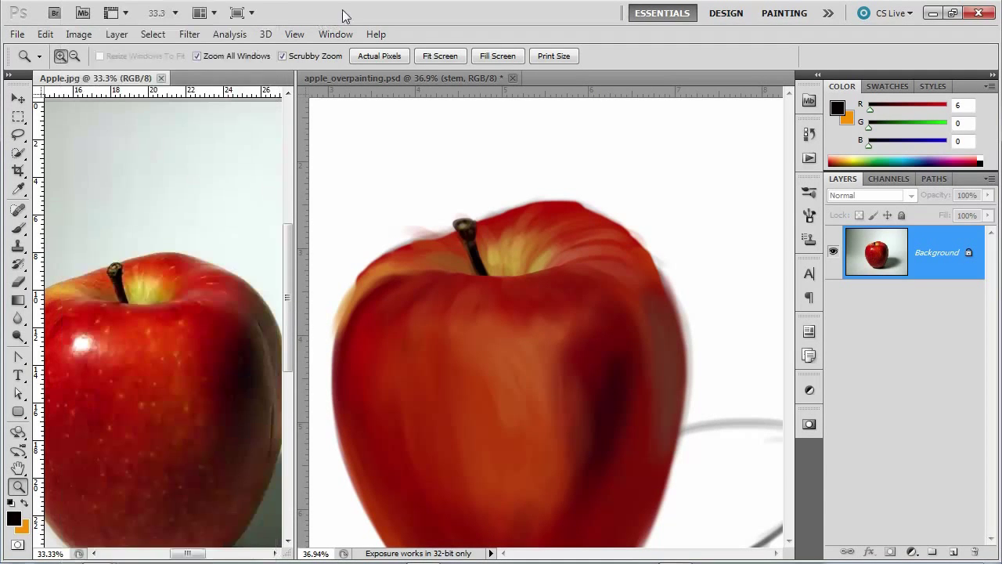
left_click(382, 79)
left_click(154, 33)
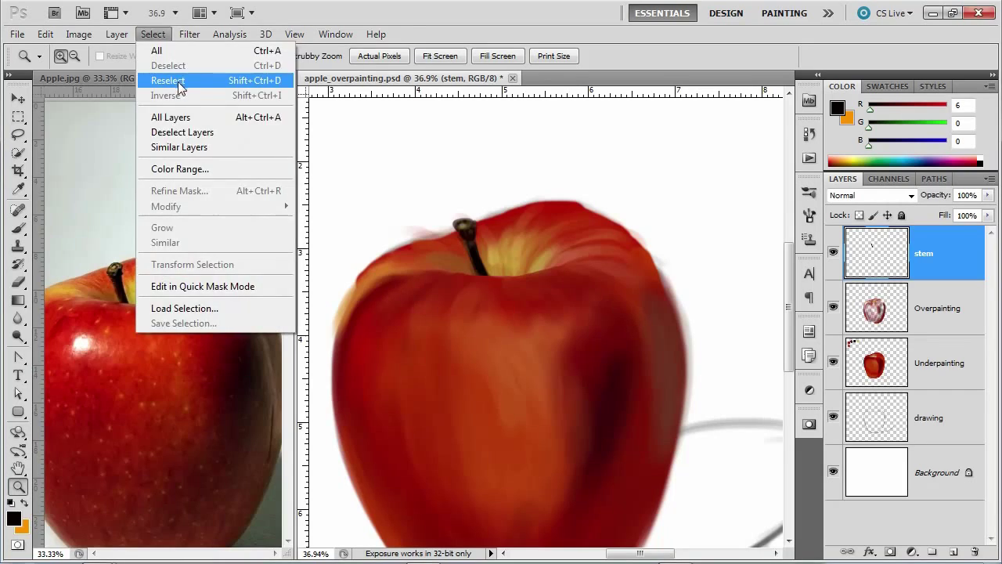
left_click(168, 83)
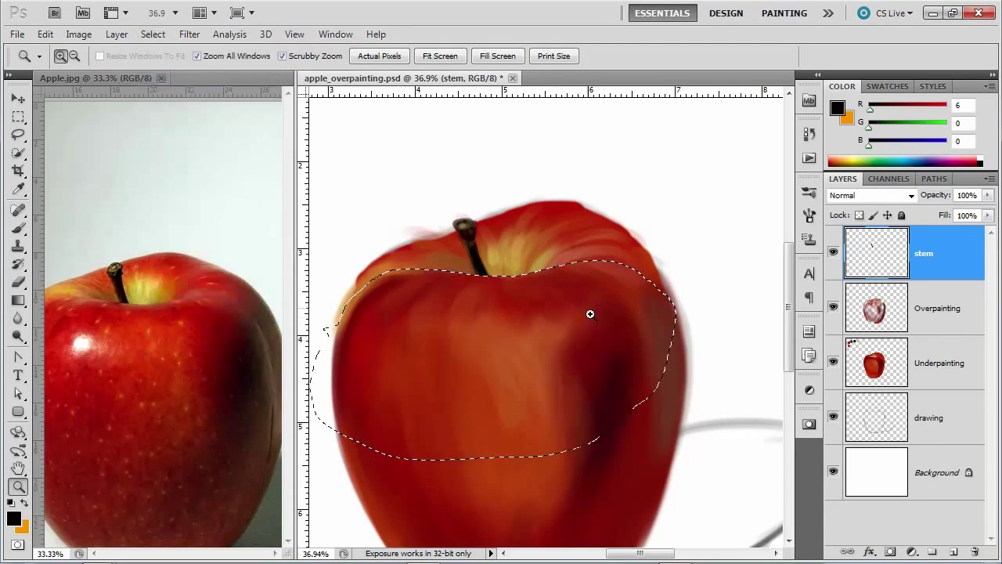
Step: Sample white from the canvas and set the brush to 129 px, 12% hardness and 17% opacity
left_click(19, 229)
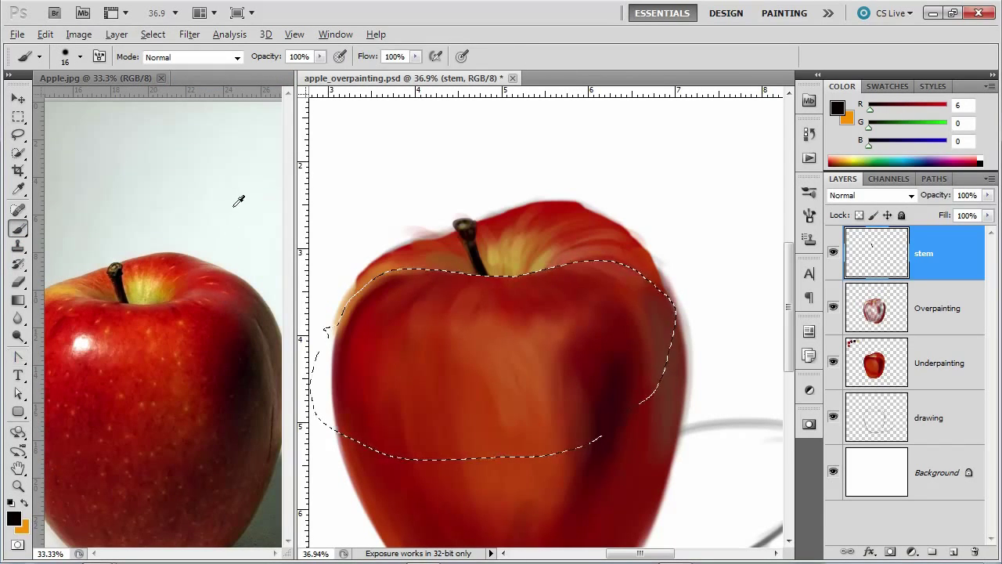
left_click(372, 169, "alt")
left_click_drag(391, 226, 406, 228)
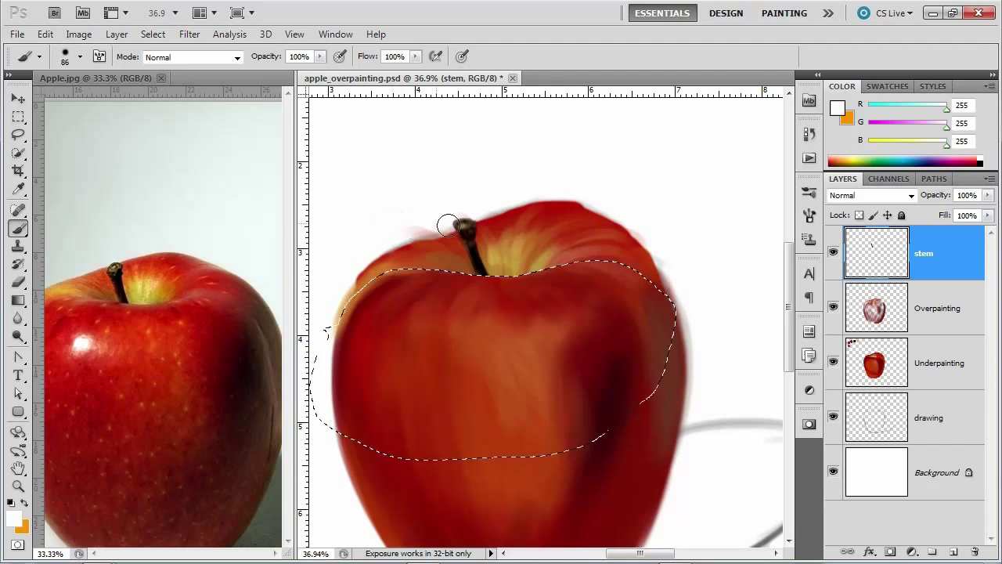
left_click(810, 215)
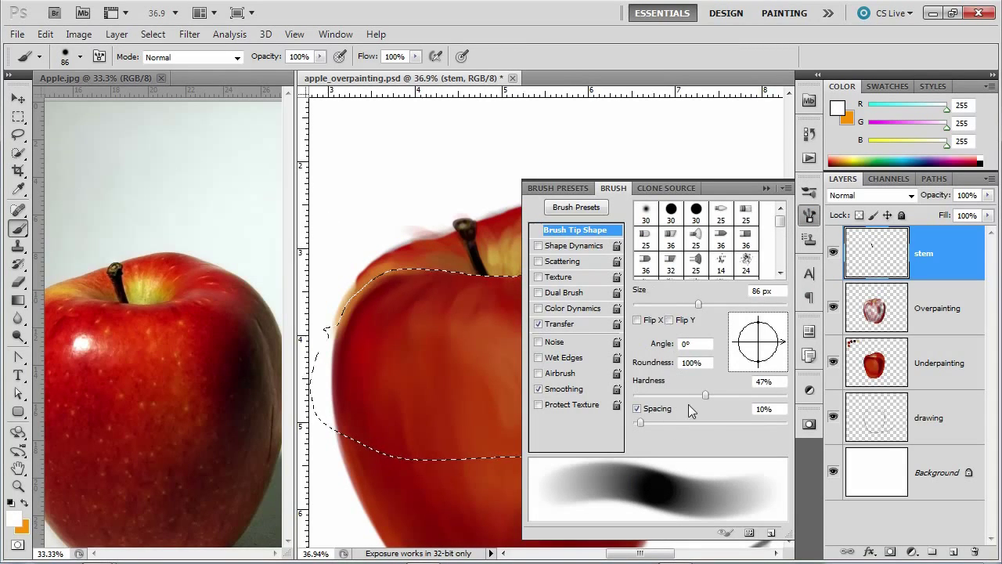
left_click_drag(704, 394, 652, 395)
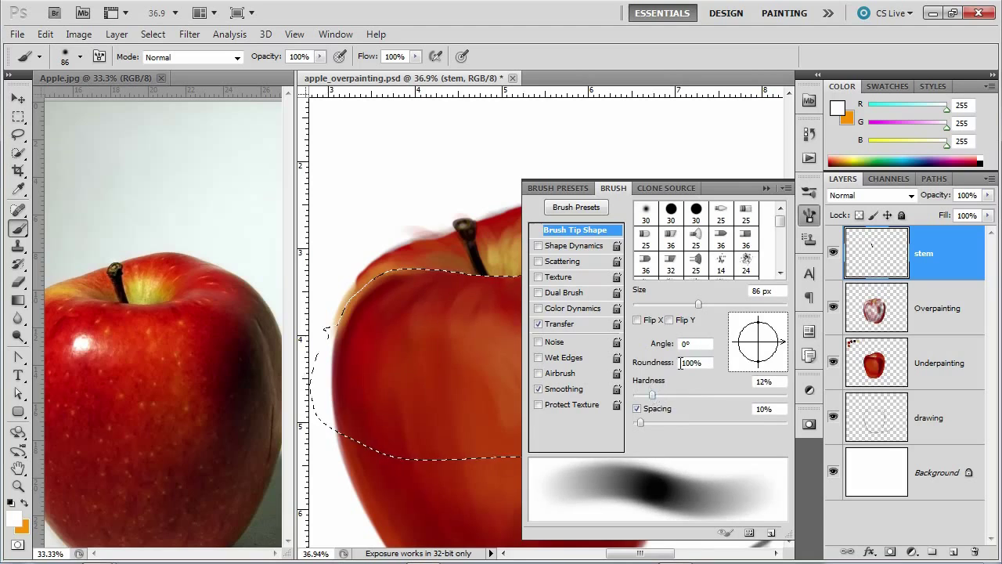
left_click(766, 189)
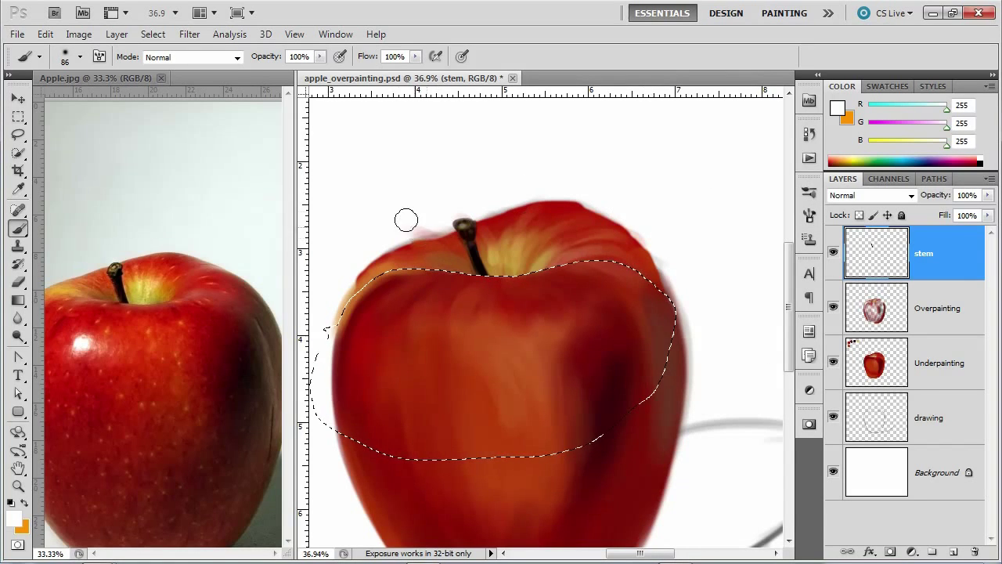
left_click(320, 57)
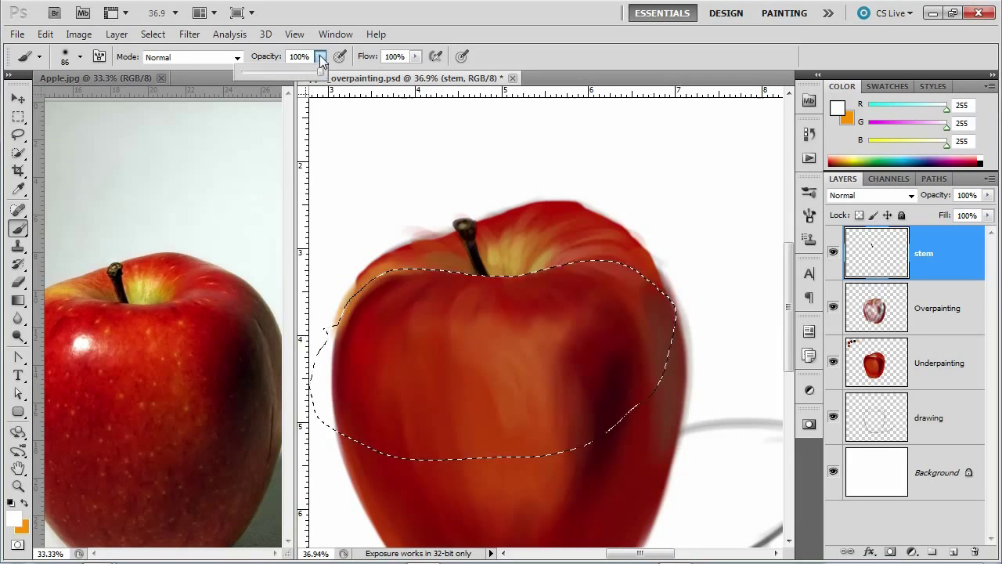
left_click_drag(320, 73, 292, 73)
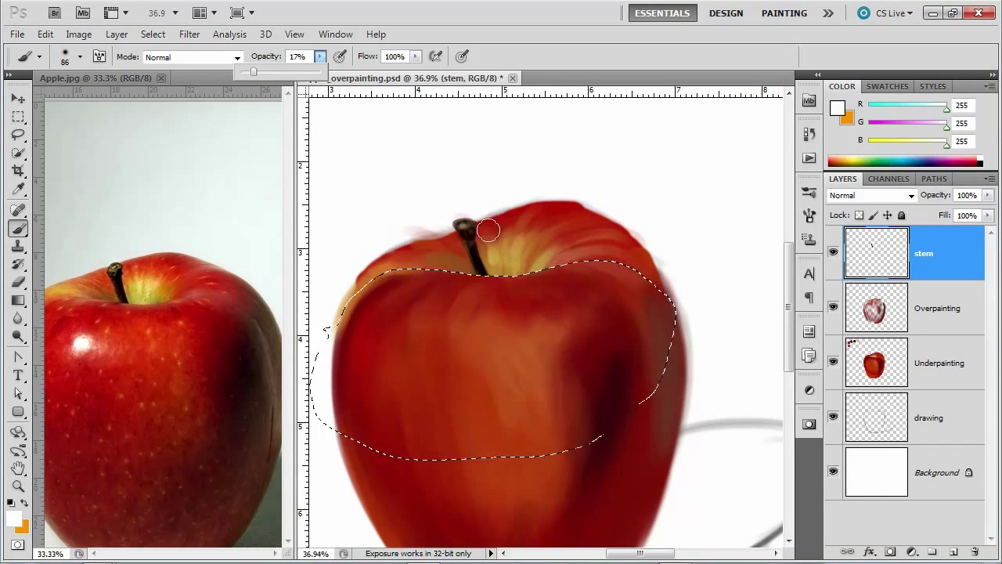
right_click(508, 255, "alt")
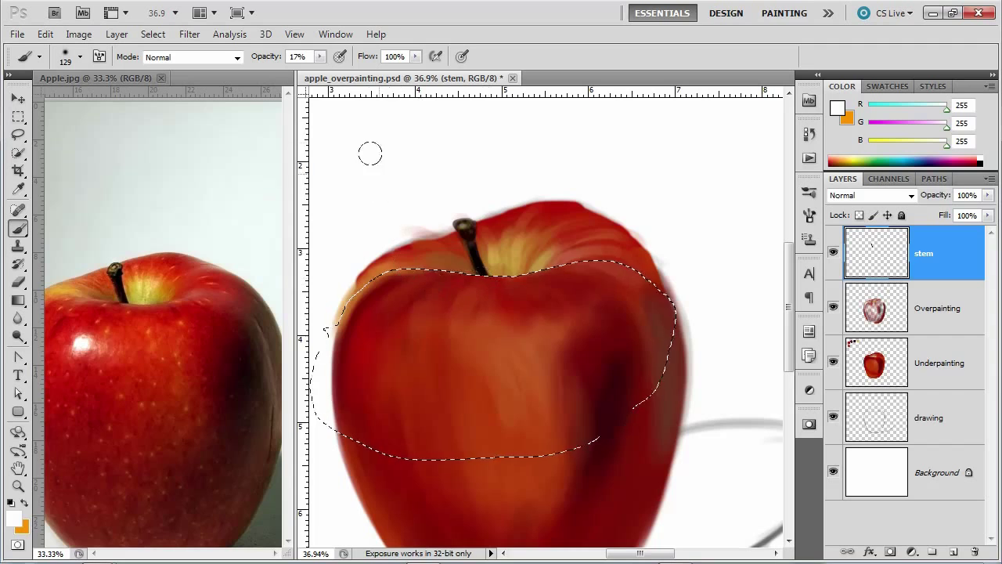
Step: Invert the selection, brush a faint white highlight along the rim of the stem hollow, and deselect
left_click(153, 34)
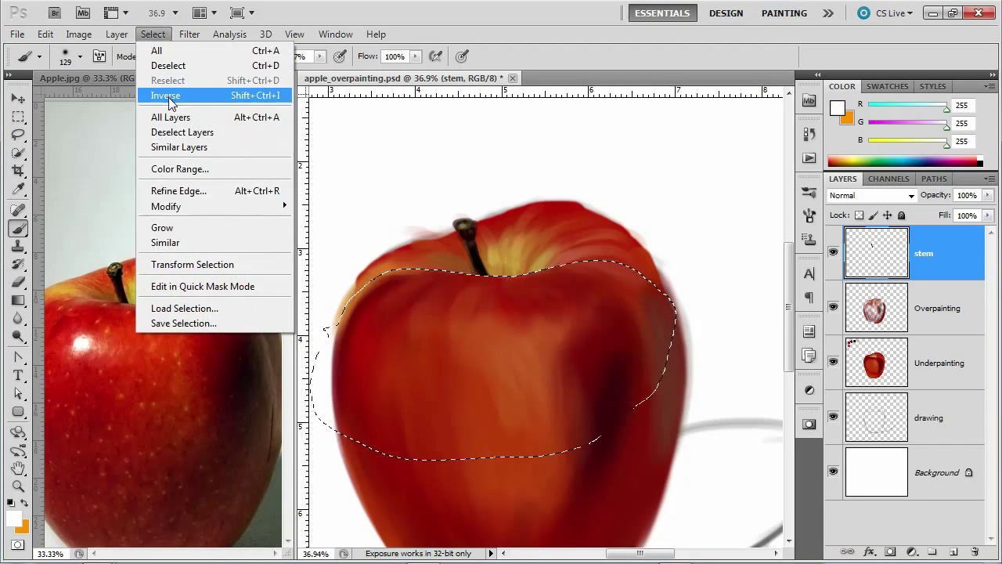
left_click(165, 95)
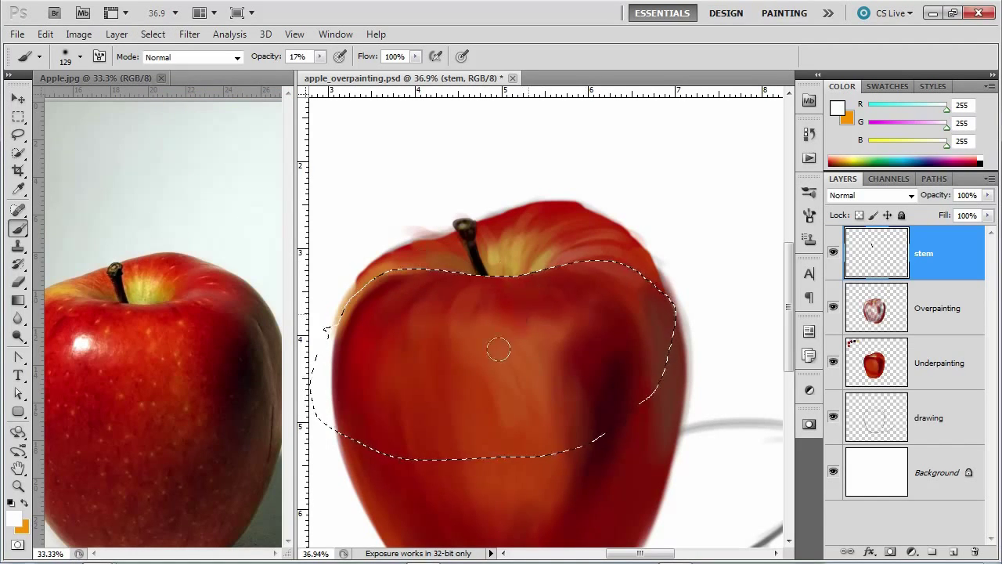
mouse_move(496, 347)
left_mouse_down()
mouse_move(459, 365)
mouse_move(474, 376)
left_mouse_up()
key("ctrl+z")
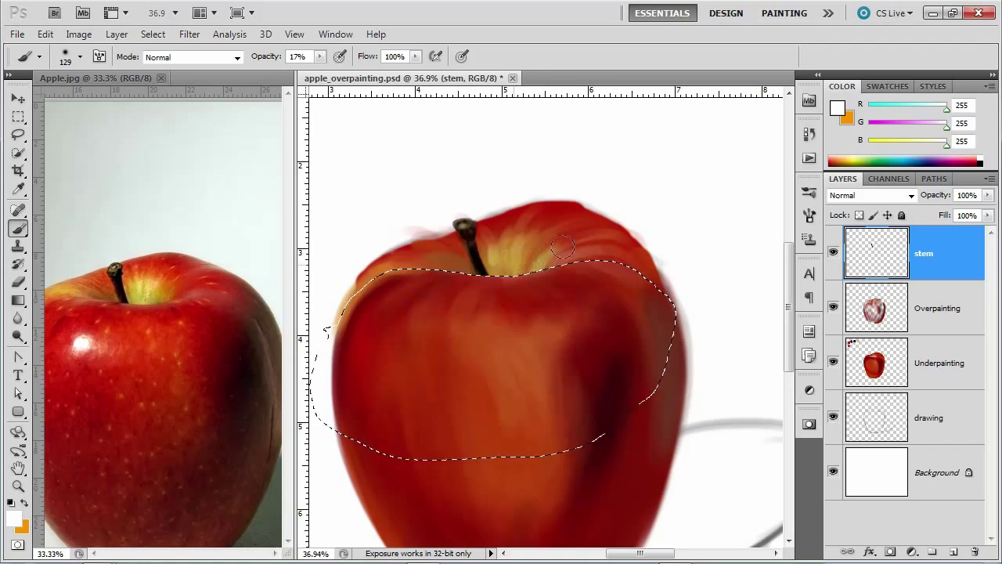
mouse_move(605, 249)
left_mouse_down()
mouse_move(513, 261)
mouse_move(441, 242)
mouse_move(480, 261)
mouse_move(401, 270)
left_mouse_up()
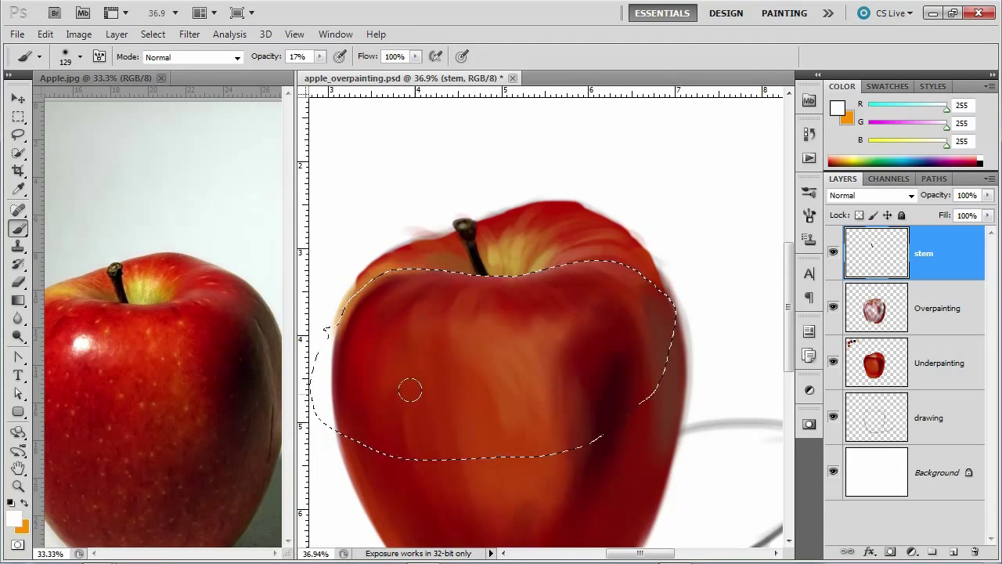
left_click(153, 33)
left_click(168, 66)
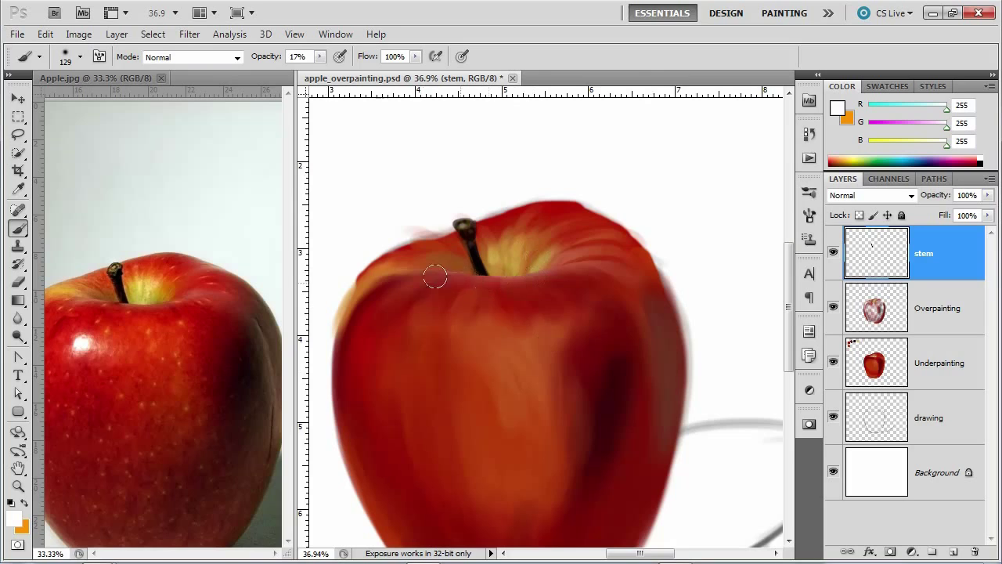
Step: With the previous selection temporarily restored, sample the near-black colour at the stem's base and reduce the brush to 15 px
scroll(561, 410, "down", 2)
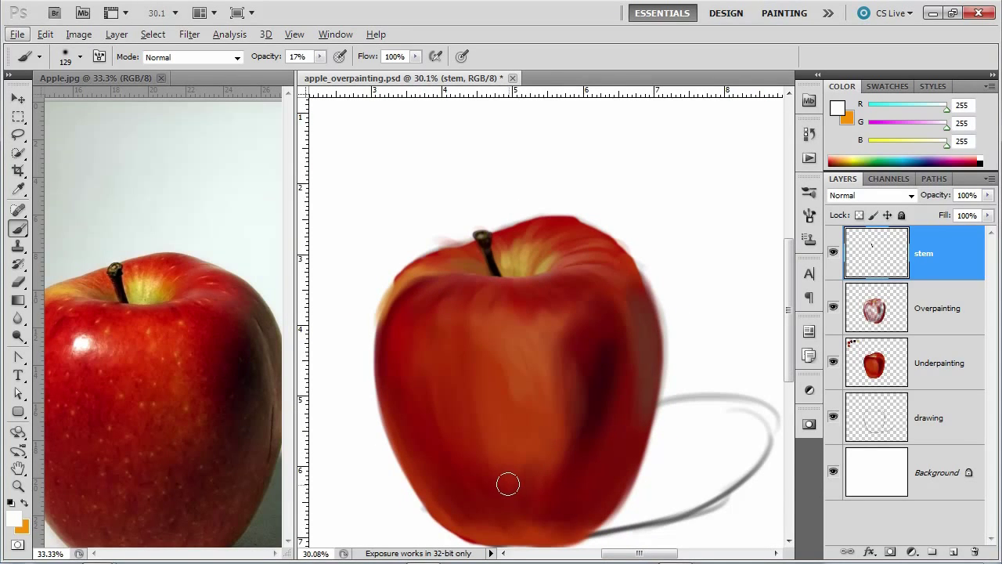
scroll(512, 270, "up", 2)
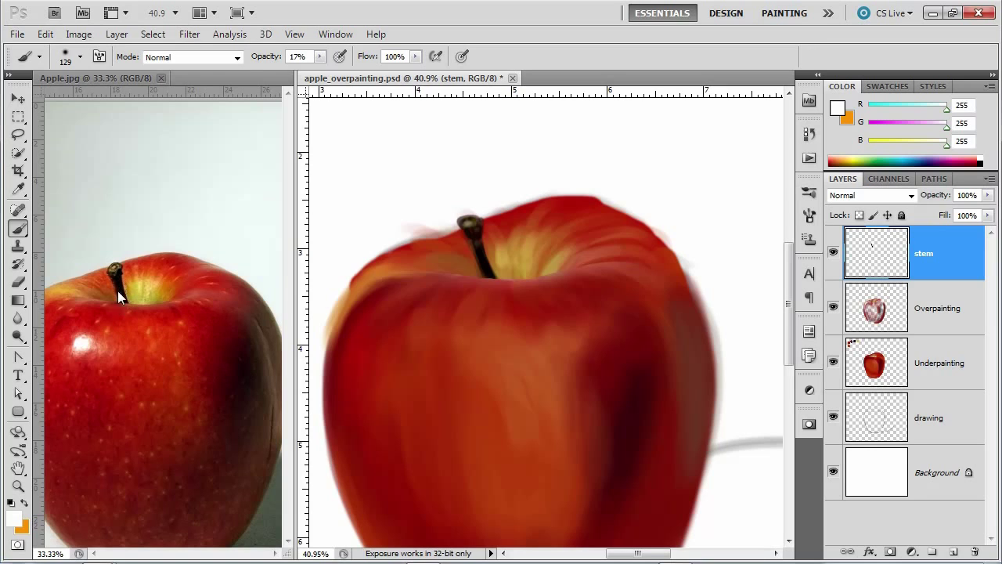
left_click(153, 34)
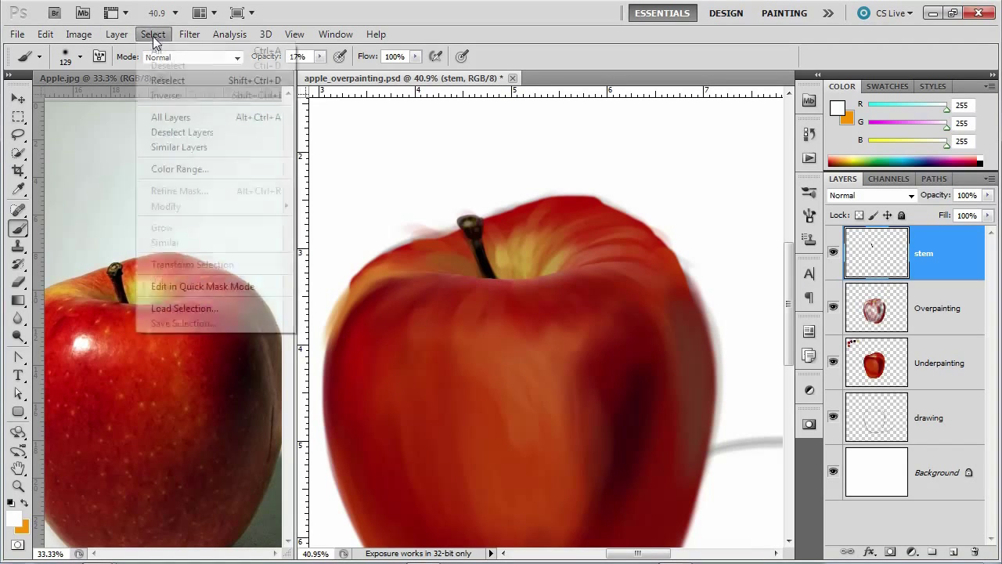
left_click(166, 77)
right_click(497, 266, "alt")
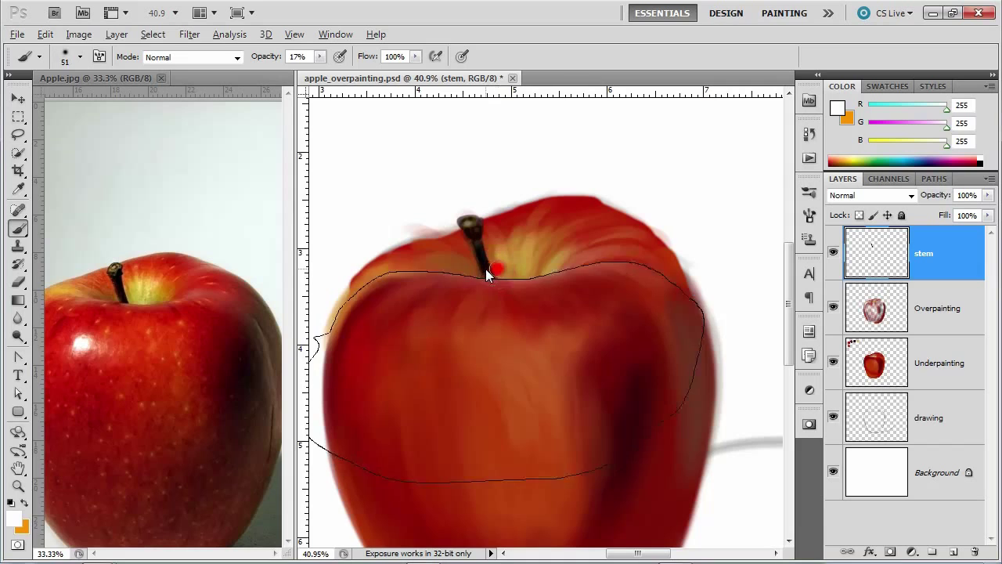
left_click(490, 269, "alt")
right_click(489, 282, "alt")
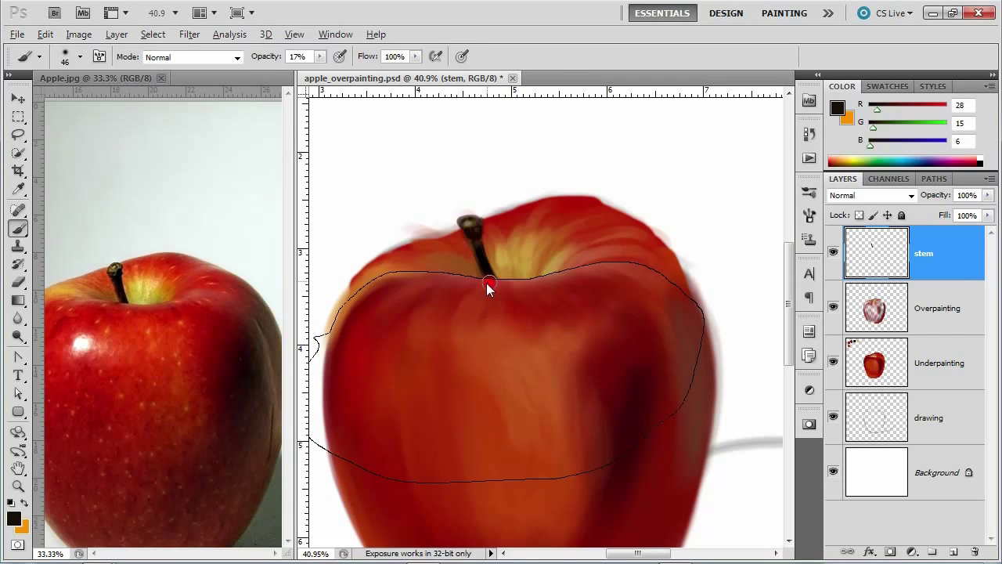
key("bracketleft")
key("bracketleft")
key("bracketleft")
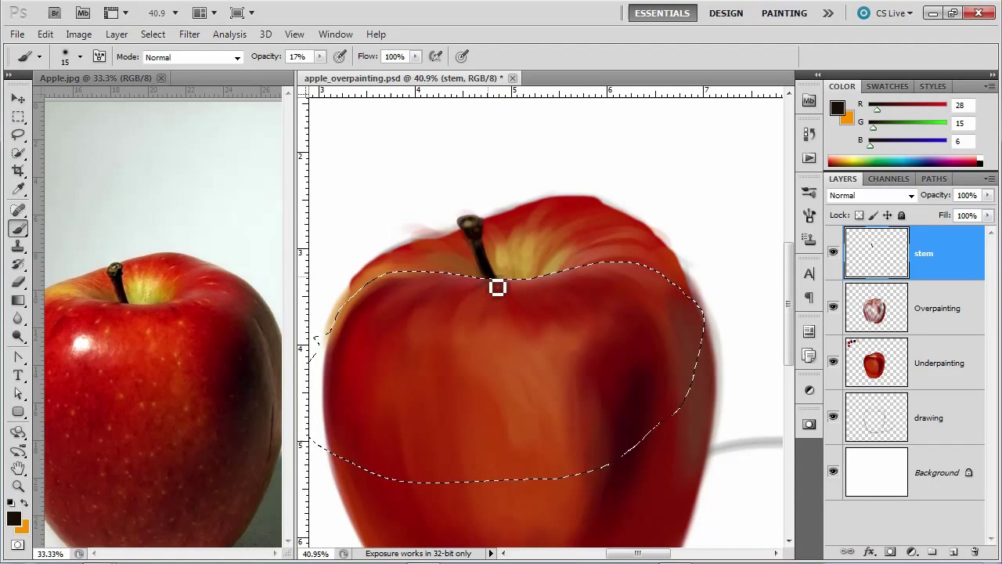
scroll(488, 386, "down", 3)
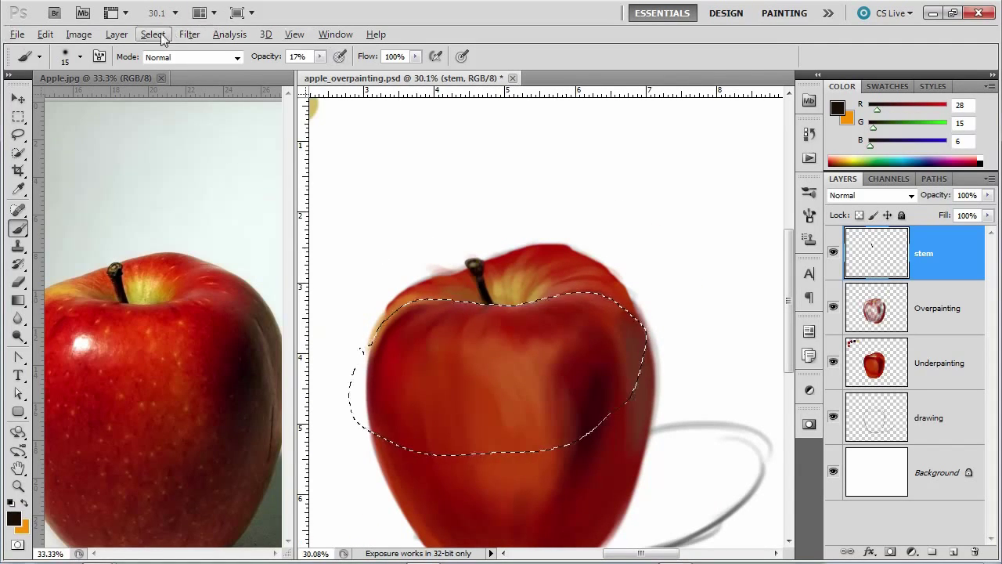
left_click(160, 37)
left_click(168, 65)
Step: Merge the stem layer down into the Overpainting layer
scroll(517, 445, "down", 2)
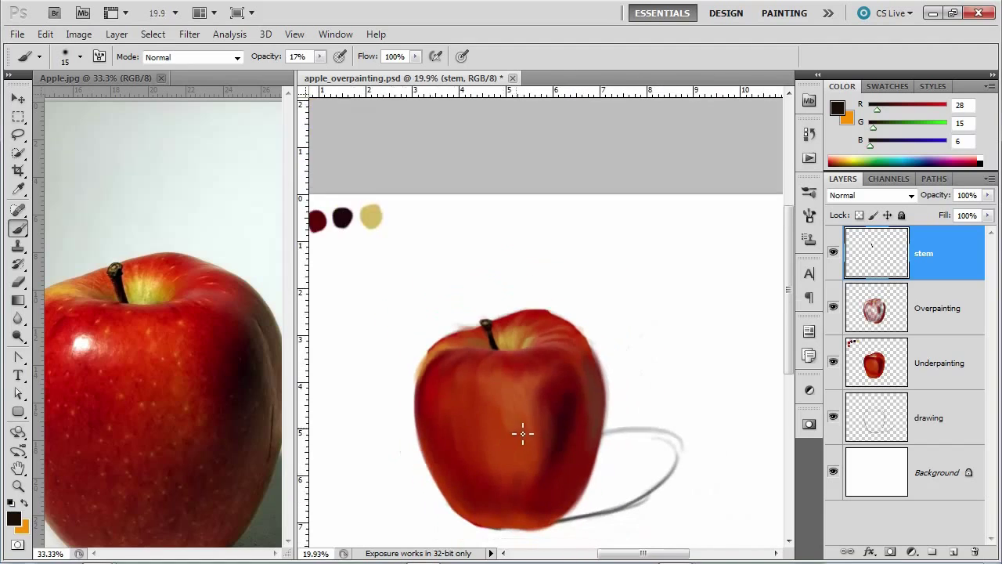
left_click_drag(537, 448, 561, 385)
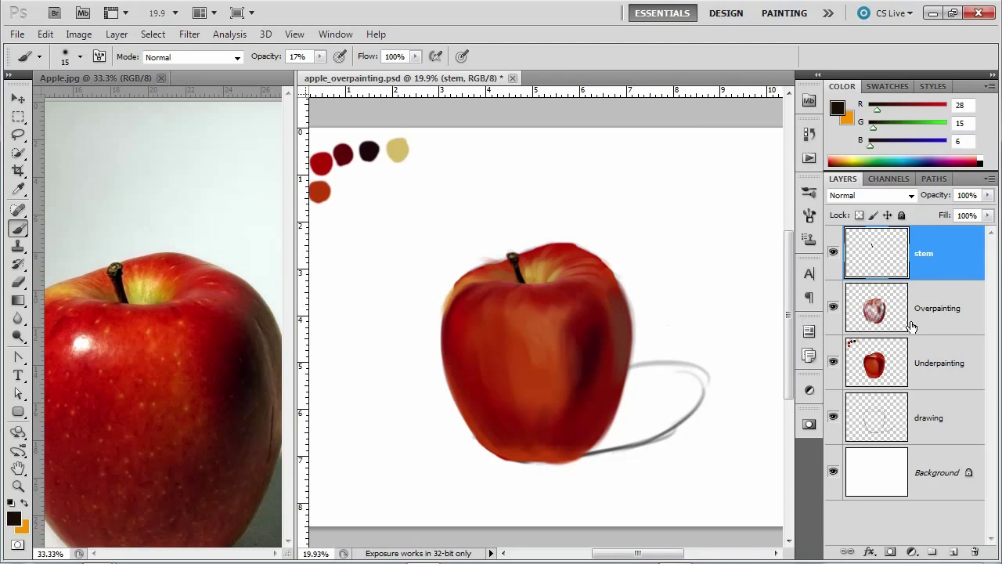
right_click(942, 269)
left_click(836, 517)
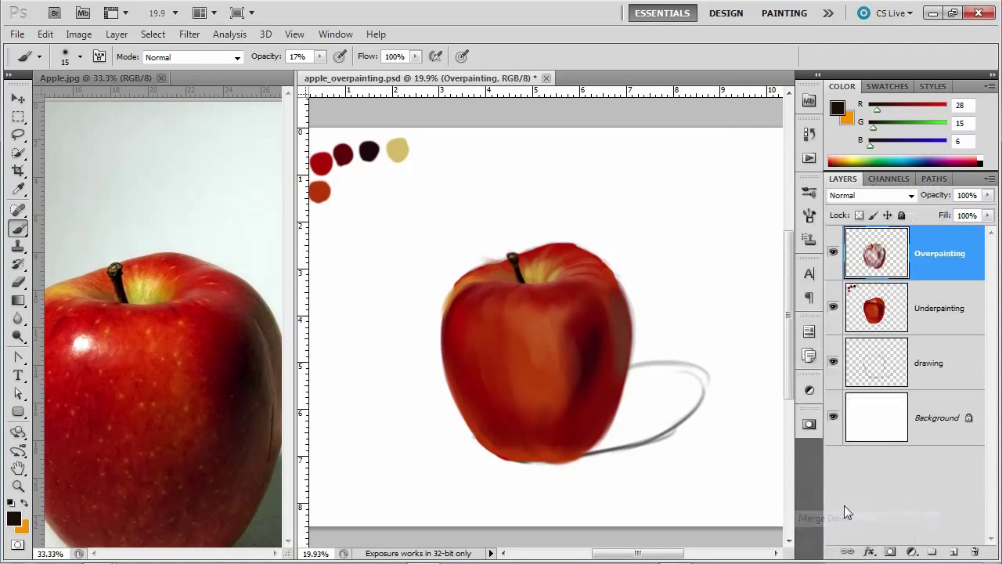